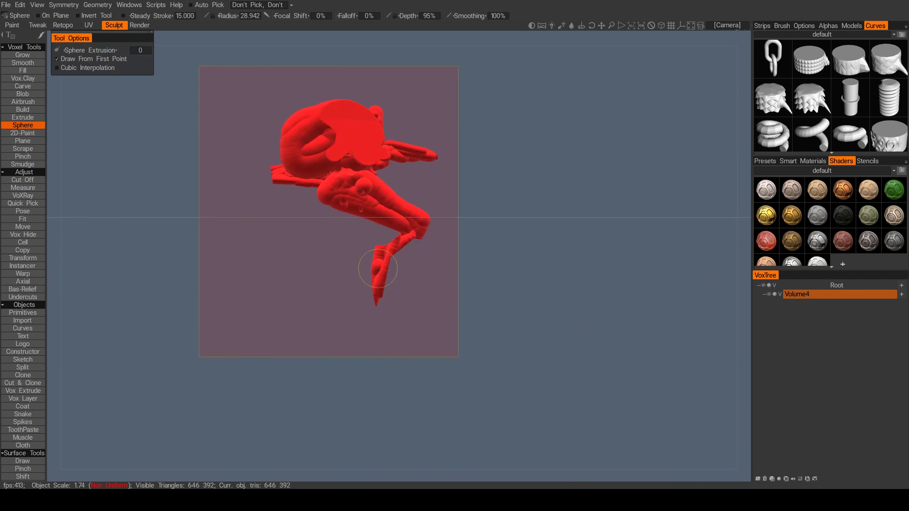
Step: Extend the front lower leg down to a foot and build the long rear leg with Sphere strokes
left_click_drag(374, 269, 376, 331)
left_click_drag(263, 307, 347, 228)
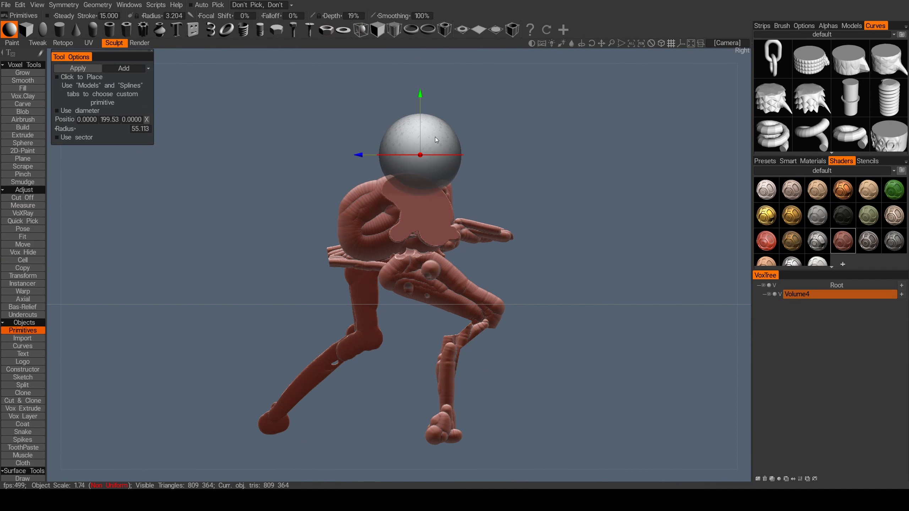
Step: Resize and center a sphere primitive above the torso as the head and add it to Volume4
left_click_drag(436, 140, 446, 126)
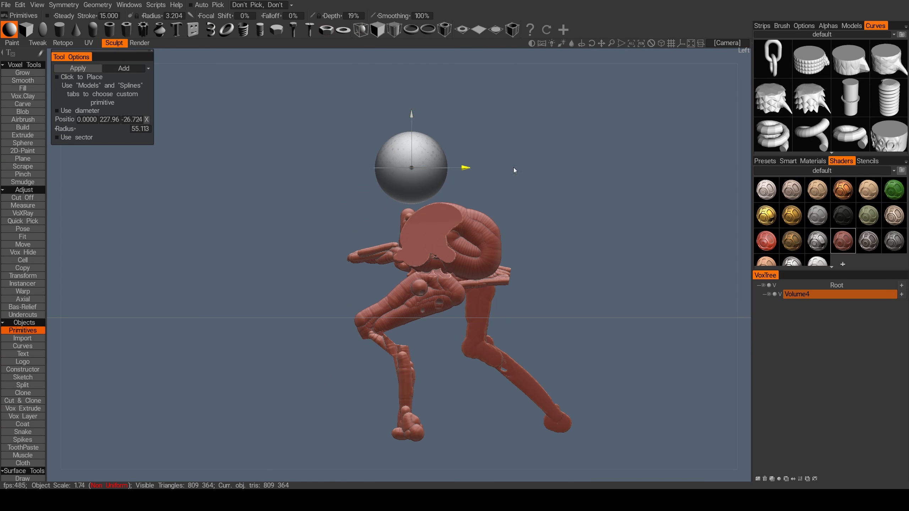
left_click_drag(410, 162, 416, 193)
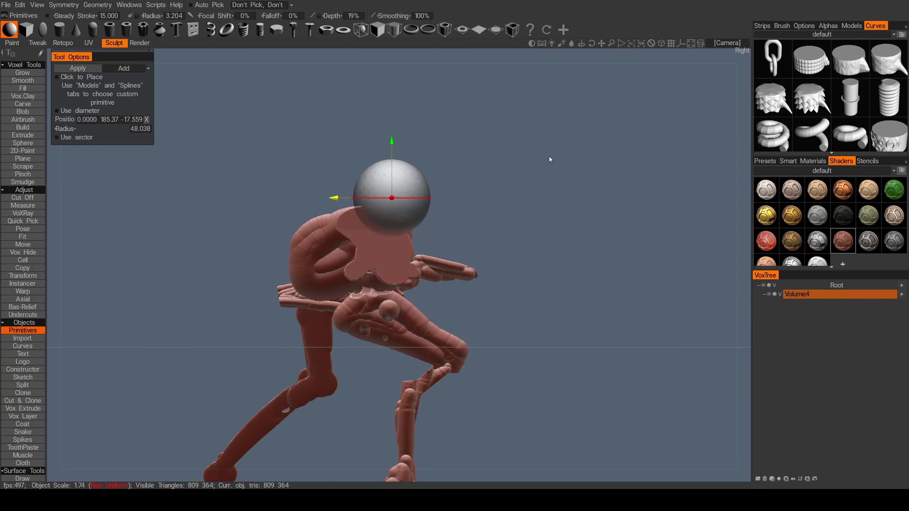
left_click_drag(333, 198, 339, 198)
left_click_drag(222, 143, 465, 127)
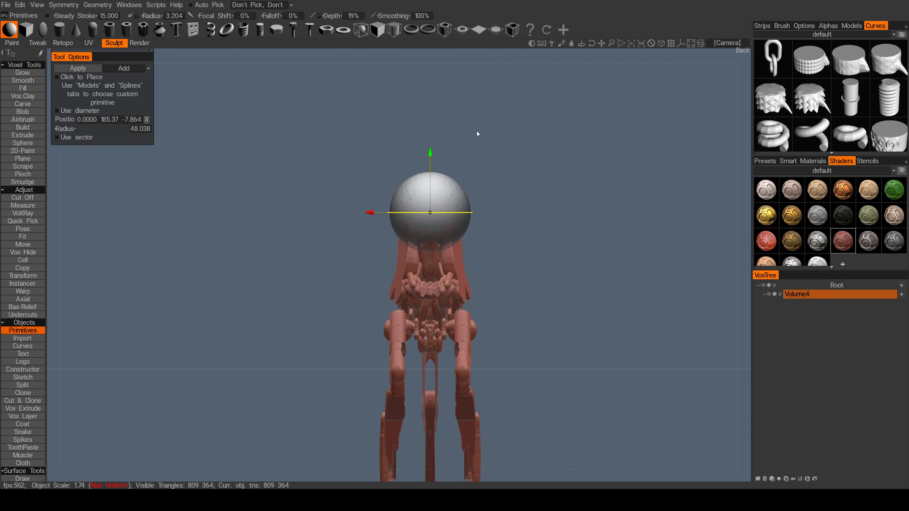
left_click_drag(477, 132, 418, 209)
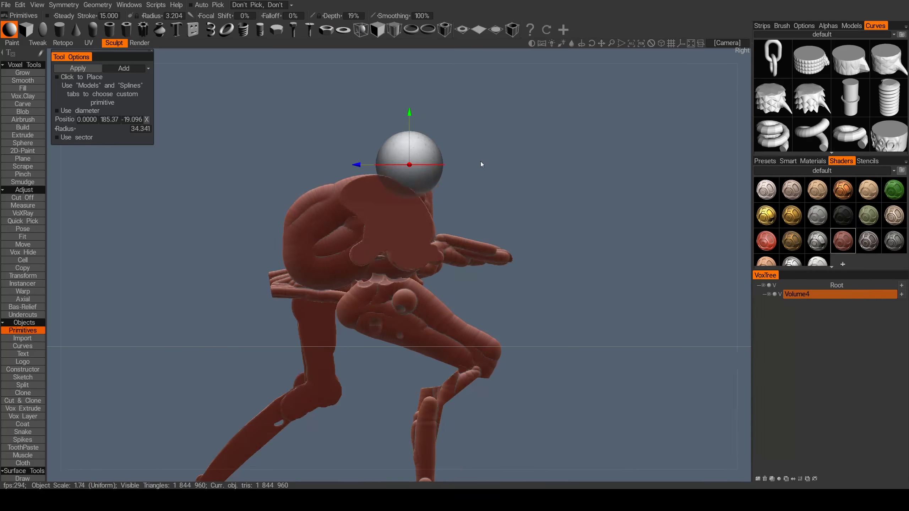
left_click(120, 69)
left_click(119, 78)
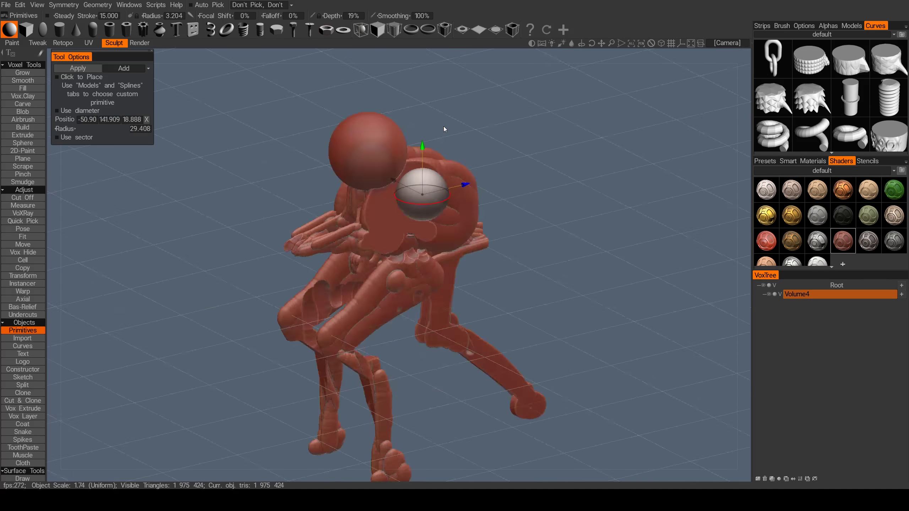
Step: Add mirrored shoulder spheres and form thick curved forelimbs from the shoulders with a curve in a separate volume
left_click_drag(443, 127, 519, 149)
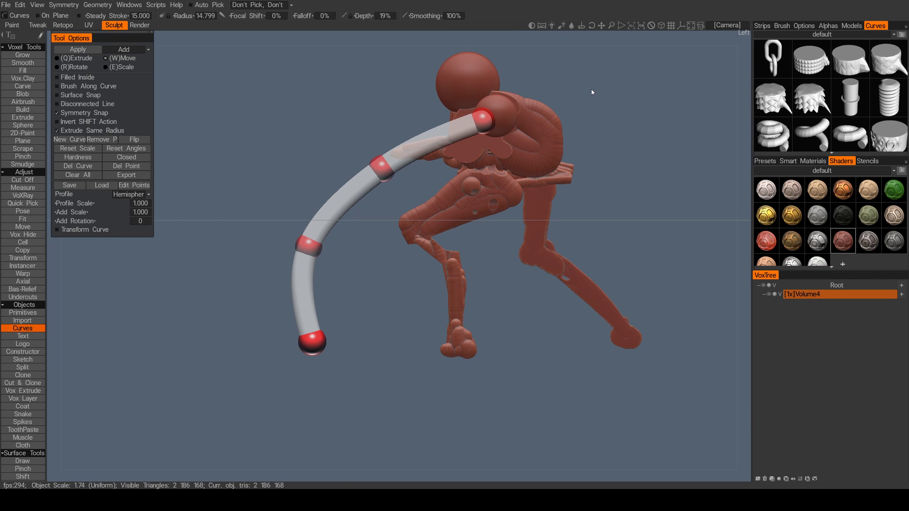
left_click_drag(313, 342, 356, 341)
left_click_drag(394, 315, 430, 297)
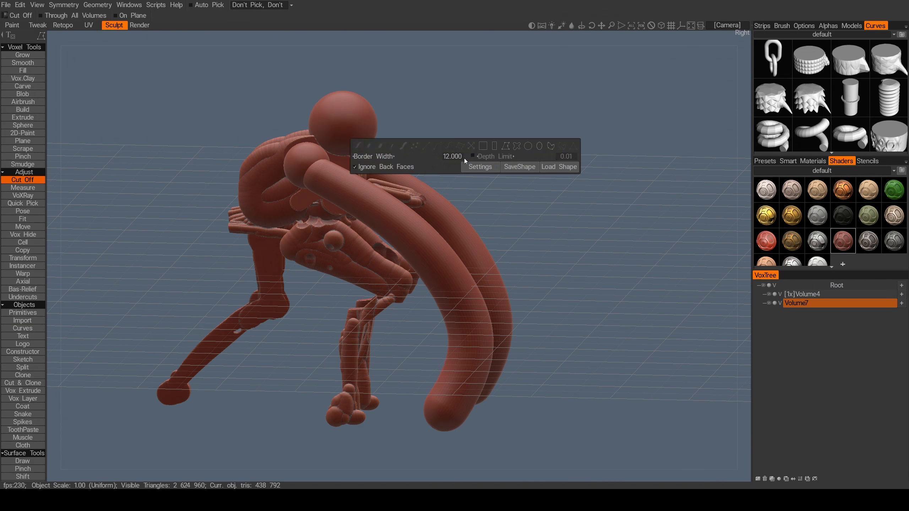
Step: Transform Volume4 together with its child volume so the feet rest on the ground plane
left_click(464, 158)
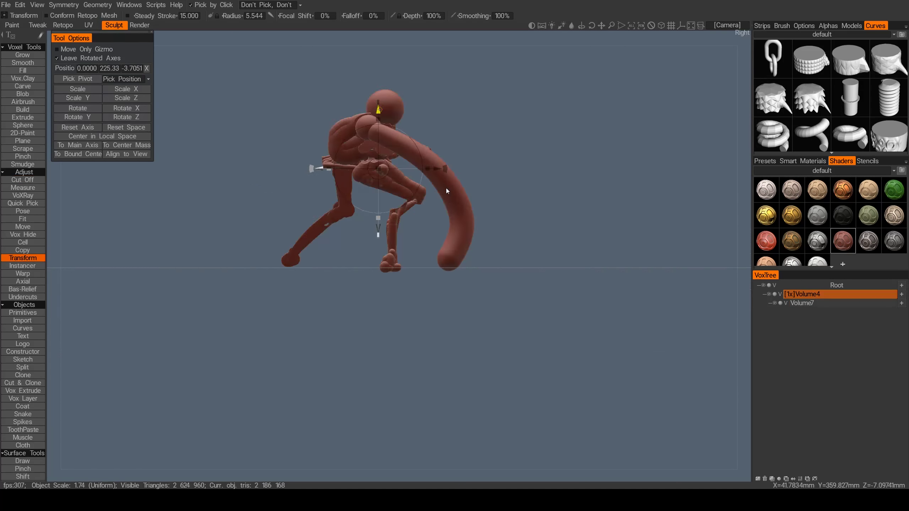
mouse_move(447, 188)
left_mouse_down()
mouse_move(370, 142)
mouse_move(496, 125)
mouse_move(505, 168)
mouse_move(491, 169)
left_mouse_up()
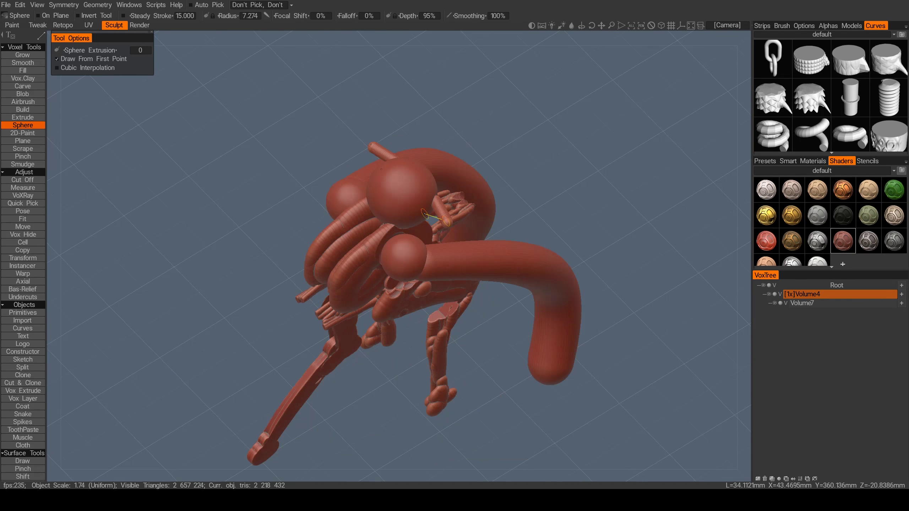
Step: Sketch mirrored thin struts in front of the head as a boxy face frame with the Sphere tool
left_click_drag(425, 151, 440, 171)
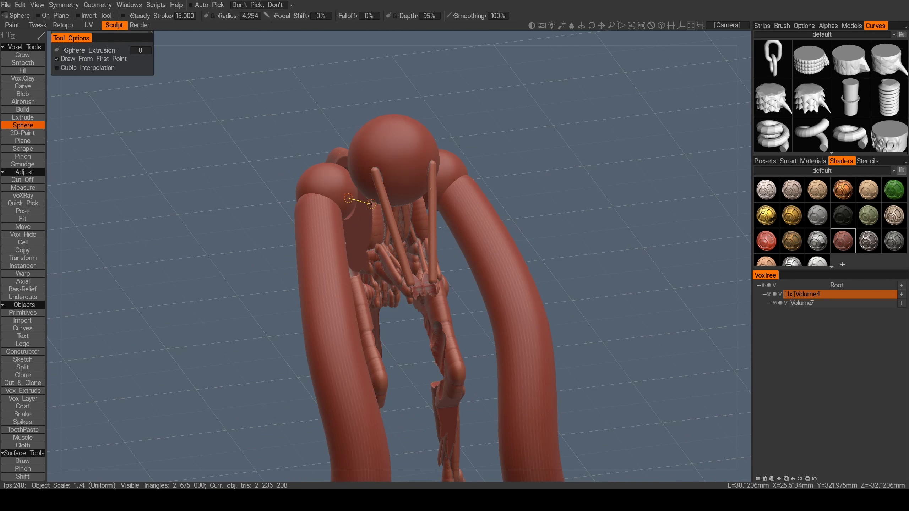
left_click_drag(373, 170, 431, 167)
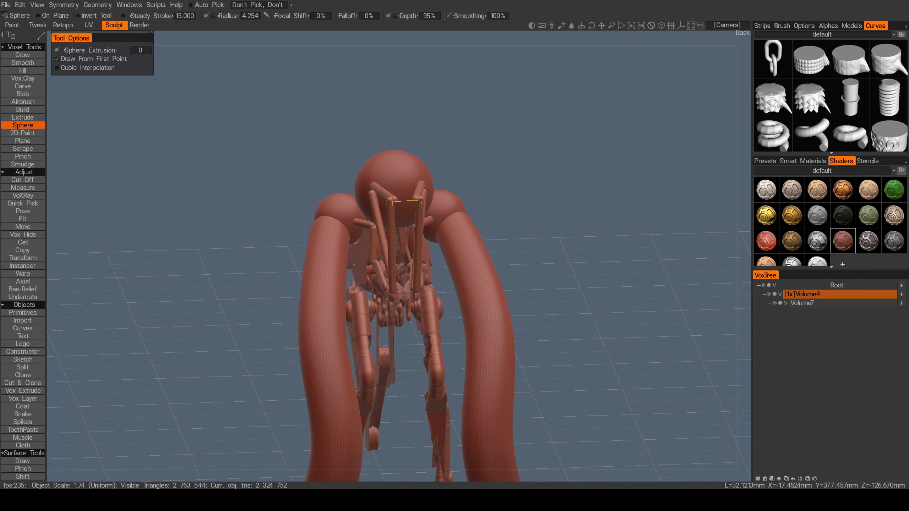
mouse_move(411, 164)
left_mouse_down()
mouse_move(411, 300)
mouse_move(411, 165)
mouse_move(507, 173)
left_mouse_up()
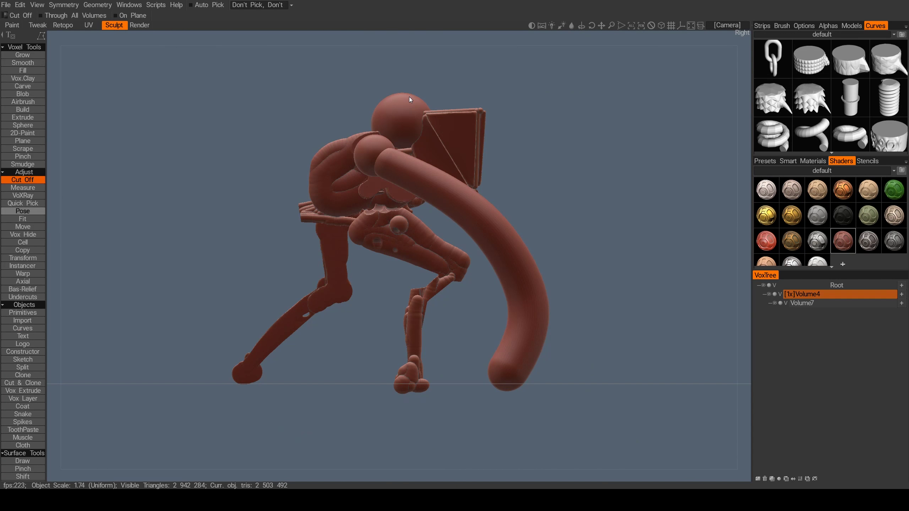
Step: Pose the front lower legs forward into a near-horizontal position below the body
left_click(23, 211)
left_click(416, 319)
left_click_drag(460, 312, 436, 315)
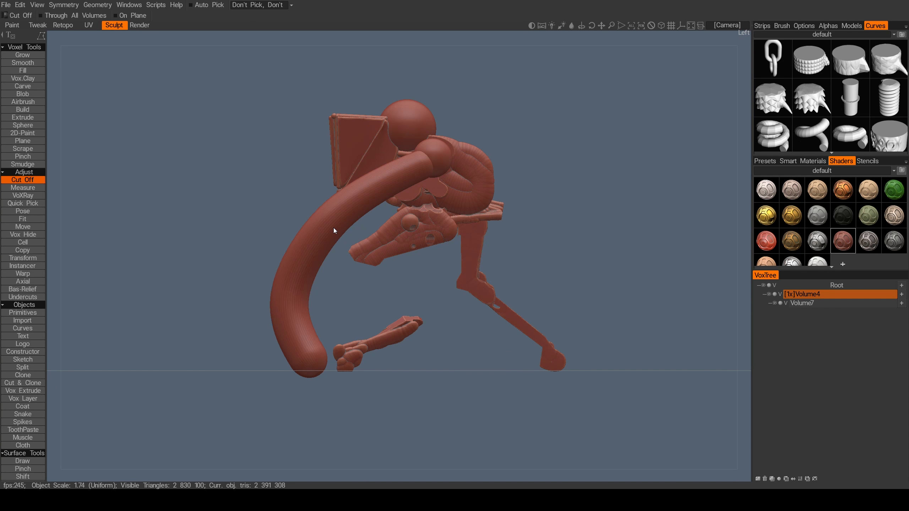
Step: Connect the pelvis to the detached front lower legs with long straight Sphere struts
left_click(22, 125)
left_click(419, 318)
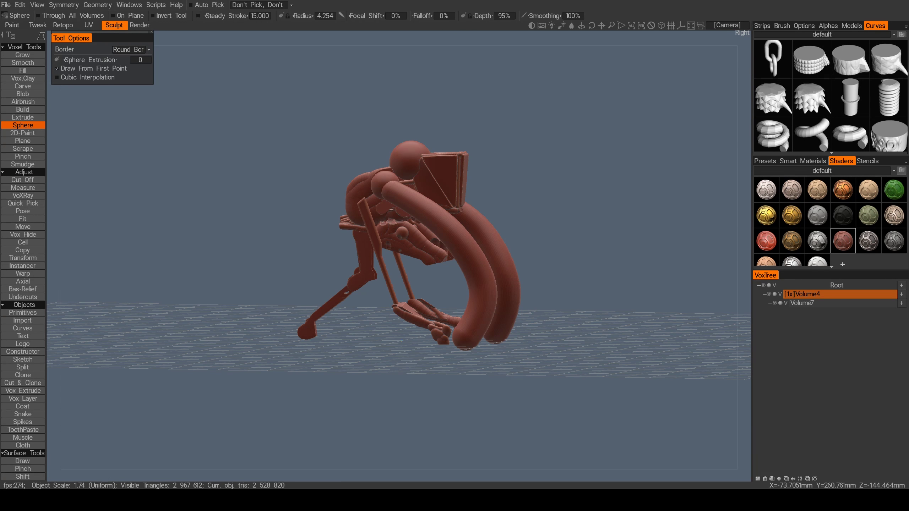
left_click_drag(402, 341, 585, 157)
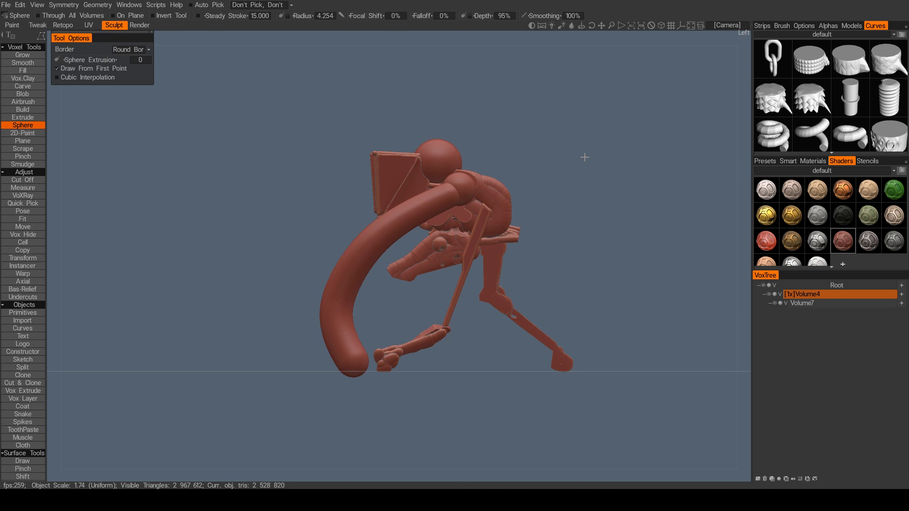
Step: Hide Volume7 and outline an angular forelimb with a curve running from the shoulder to the ground and back
left_click(774, 303)
left_click(22, 328)
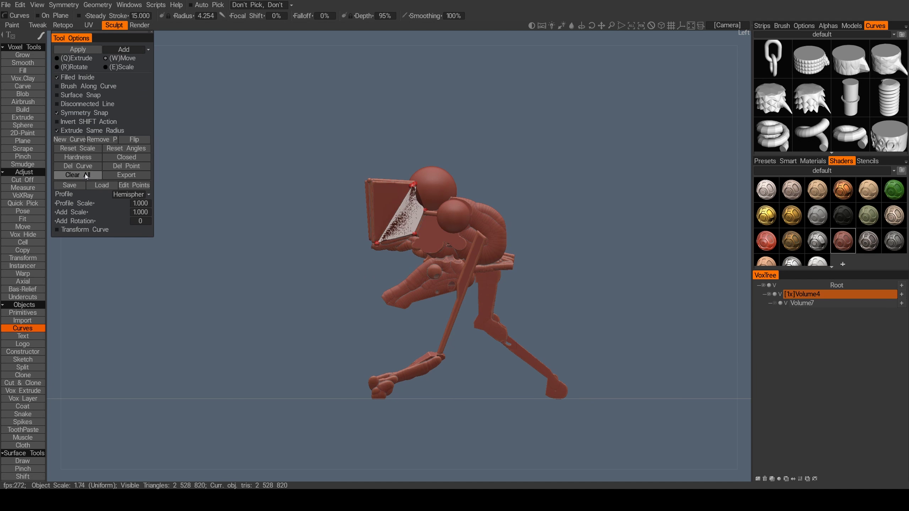
left_click(356, 211)
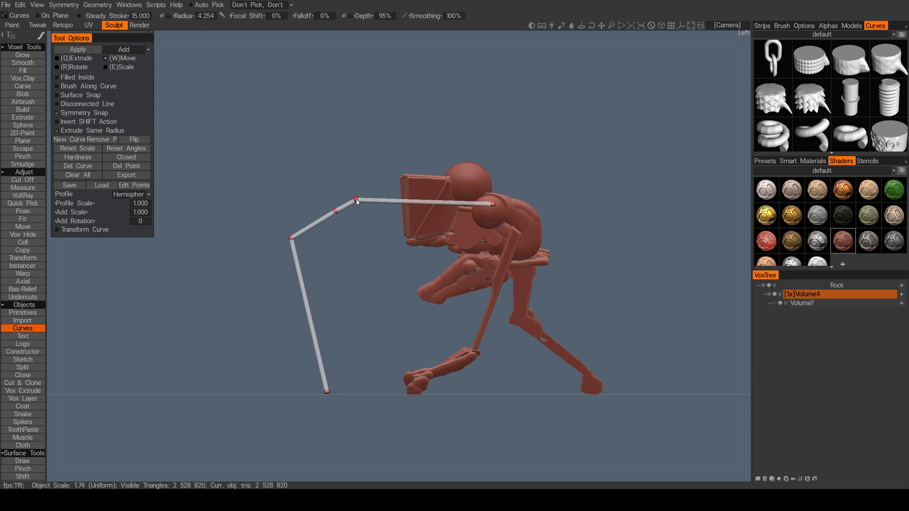
left_click_drag(325, 385, 456, 312)
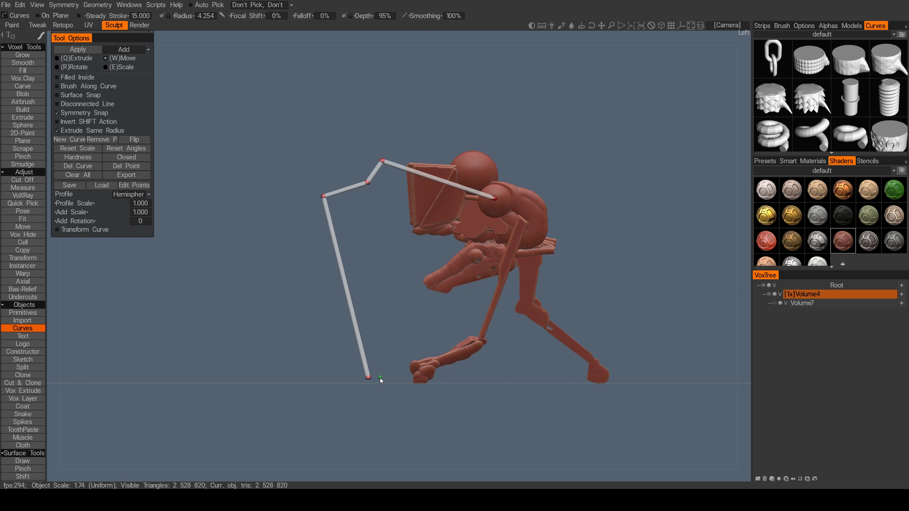
left_click(380, 378)
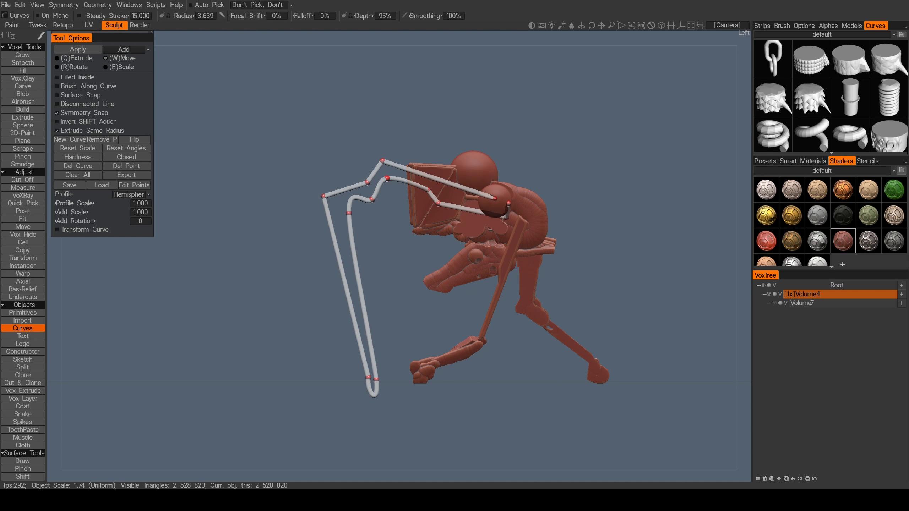
Step: Apply the mirrored forelimb outline as a thin tube frame in a new volume with Filled Inside off
left_click(57, 77)
left_click_drag(406, 358, 322, 358)
left_click(56, 78)
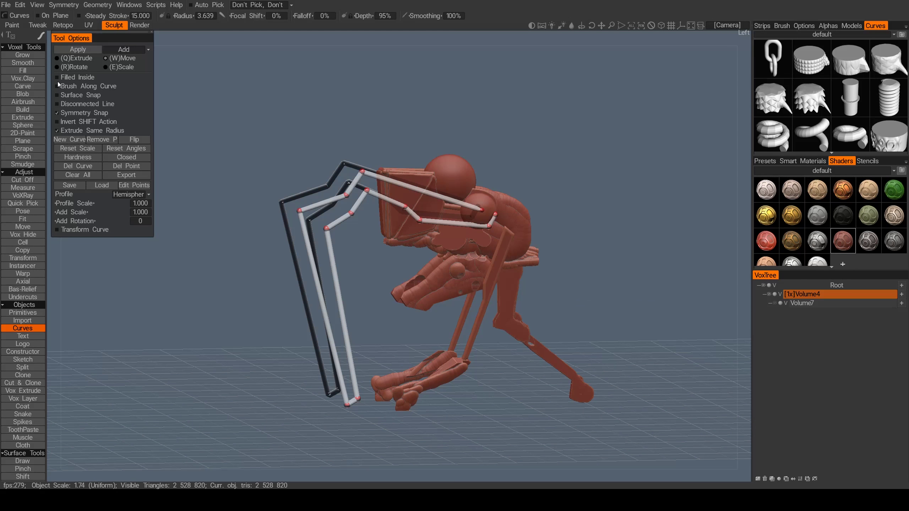
left_click(82, 49)
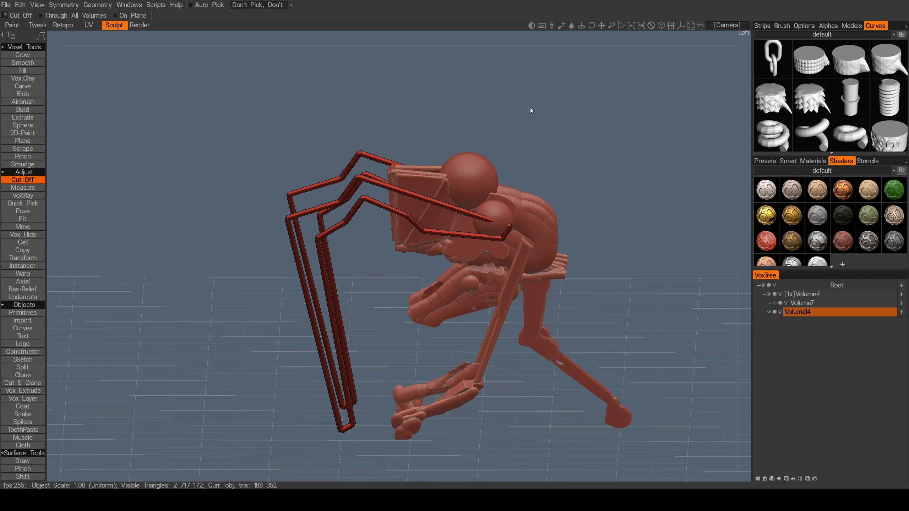
key("KP_3")
key("ctrl+KP_3")
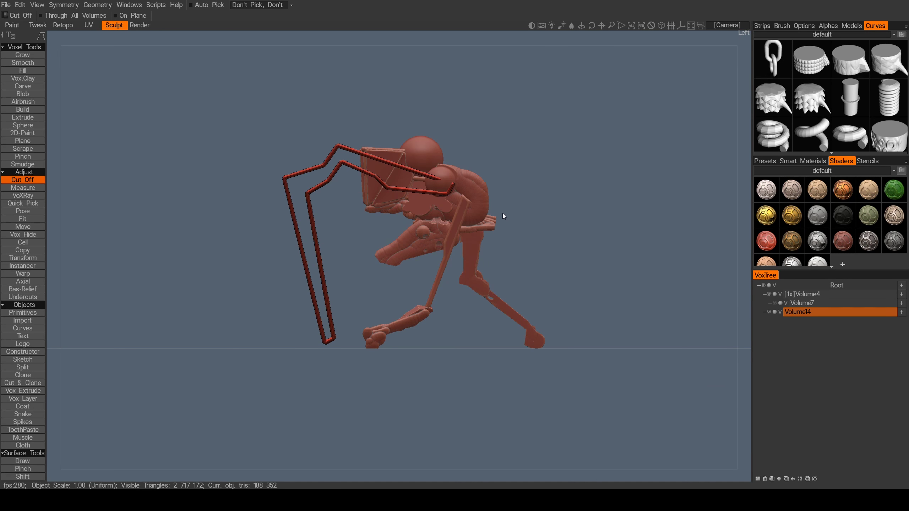
Step: Hide Volume14 and trim Volume7's thick curved forelimbs into angular, faceted blades with polygonal Cut Off shapes
left_click(769, 312)
key("KP_3")
left_click(802, 303)
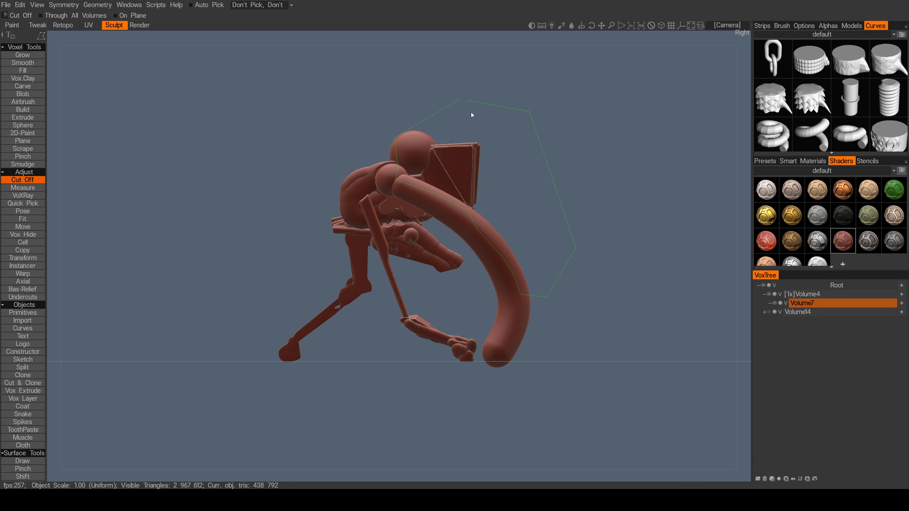
key("KP_5")
key("KP_1")
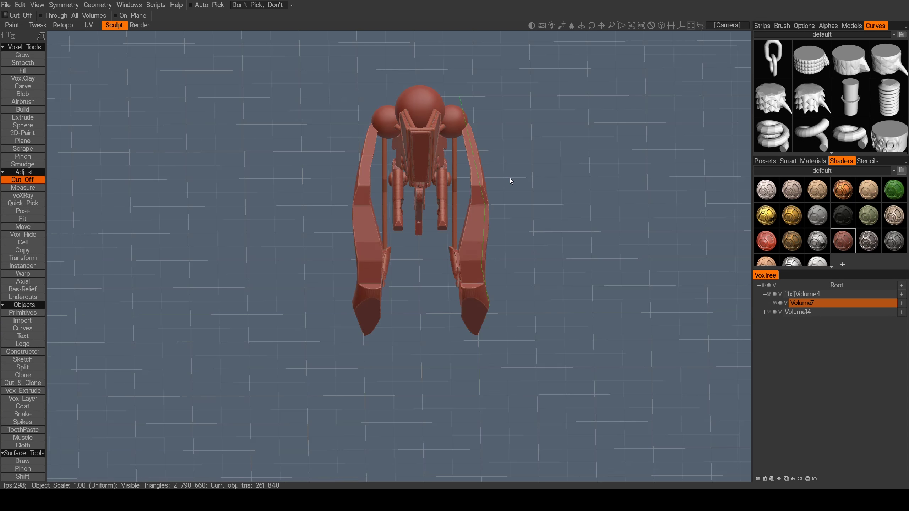
key("ctrl+KP_3")
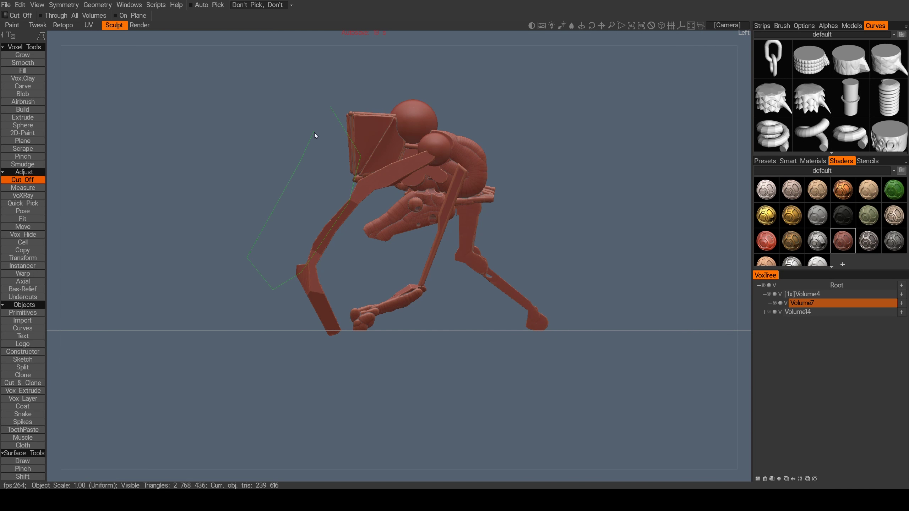
key("Return")
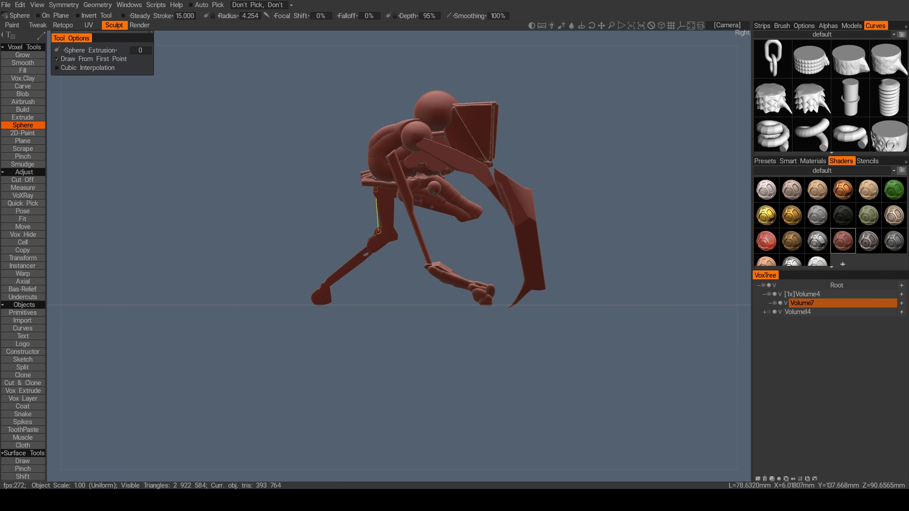
Step: Frame the rear thigh and thicken the rear and front legs with rounded Sphere strokes in Volume7
key("Return")
left_click_drag(573, 358, 430, 358)
left_click(394, 259)
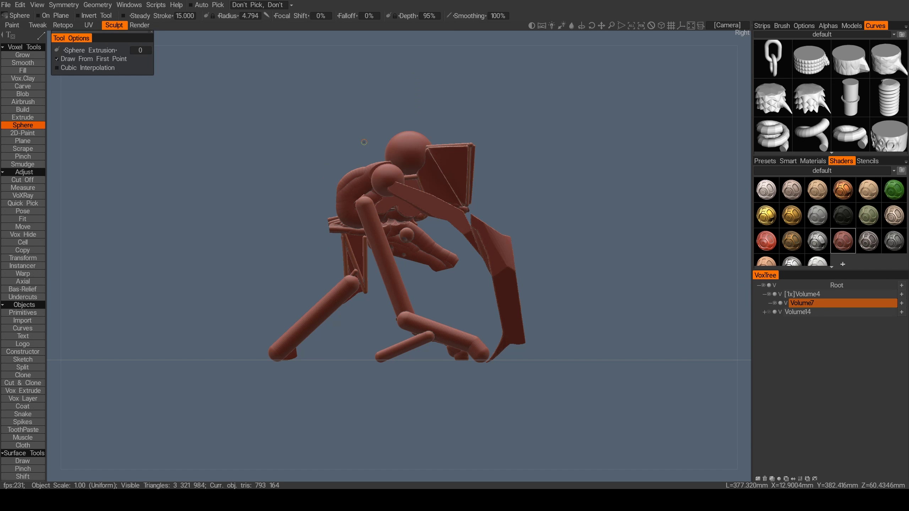
Step: Build up a bulky torso and head with Sphere strokes of about radius 12 and apply Smooth All to Volume7
right_click_drag(364, 142, 323, 236)
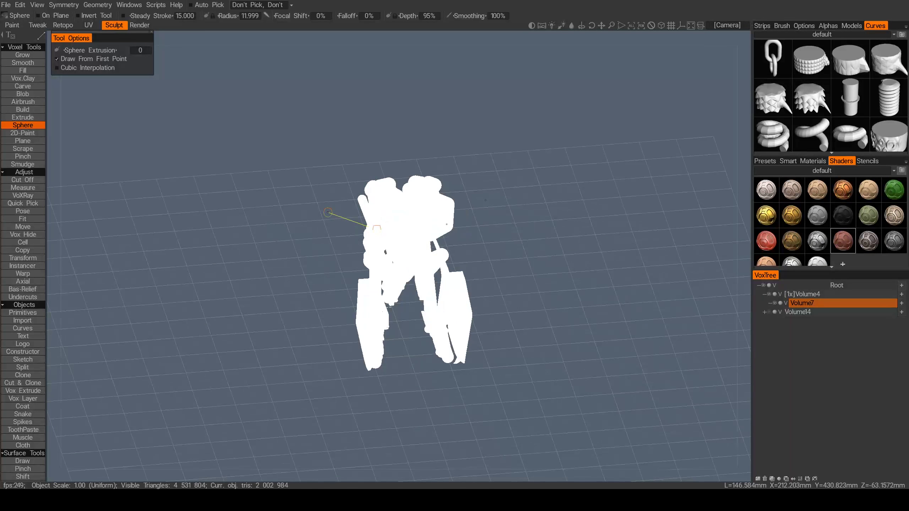
key("space")
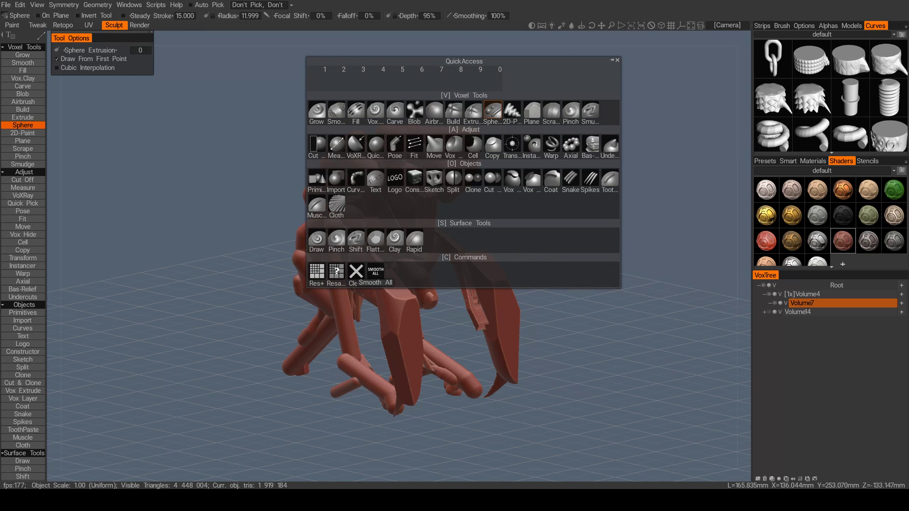
left_click(375, 283)
middle_click_drag(469, 164, 644, 168)
middle_click_drag(429, 196, 441, 152)
Step: Slice the head and upper-body tubes into flat, hard-edged planes with Cut Off
key("c")
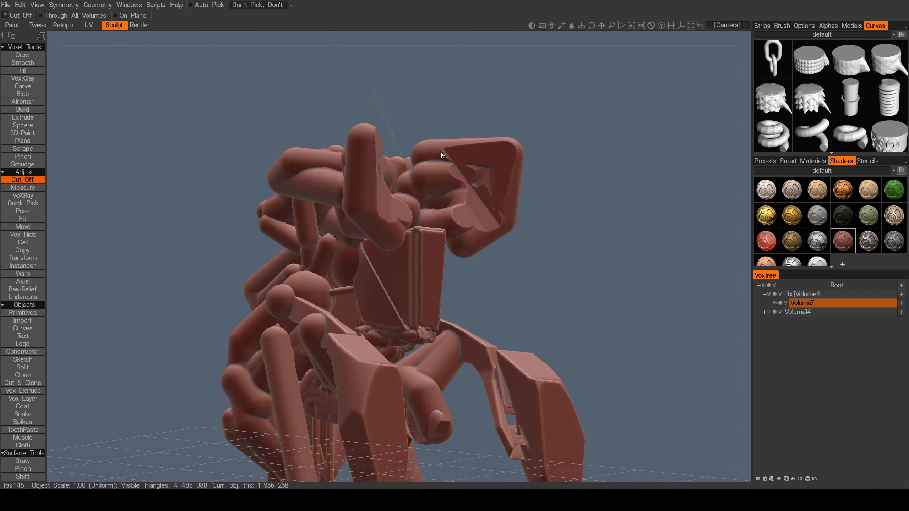
middle_click_drag(524, 162, 286, 106)
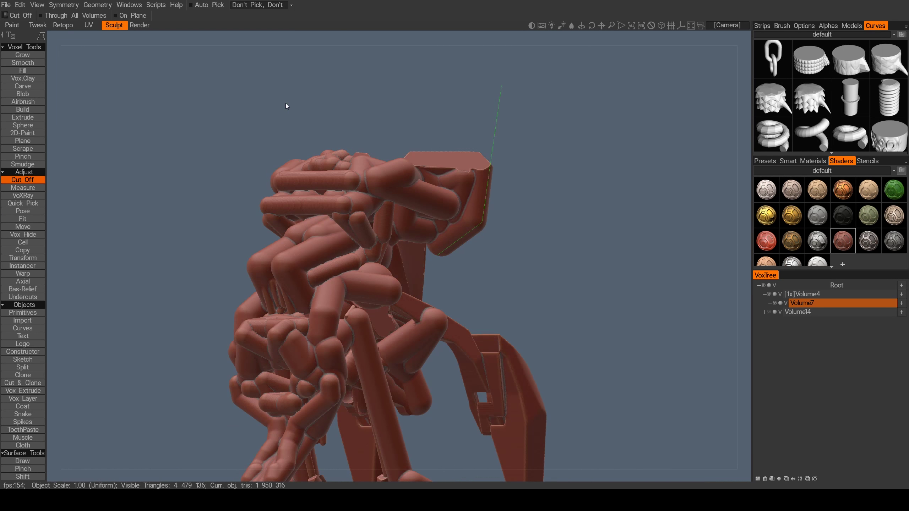
mouse_move(429, 265)
middle_mouse_down()
mouse_move(533, 101)
mouse_move(336, 207)
mouse_move(509, 146)
mouse_move(521, 240)
middle_mouse_up()
mouse_move(451, 255)
middle_mouse_down()
mouse_move(530, 211)
mouse_move(478, 185)
mouse_move(487, 244)
mouse_move(329, 148)
middle_mouse_up()
left_click_drag(487, 120, 358, 202)
key("Return")
mouse_move(356, 200)
middle_mouse_down()
mouse_move(413, 128)
mouse_move(402, 137)
mouse_move(516, 86)
mouse_move(412, 200)
middle_mouse_up()
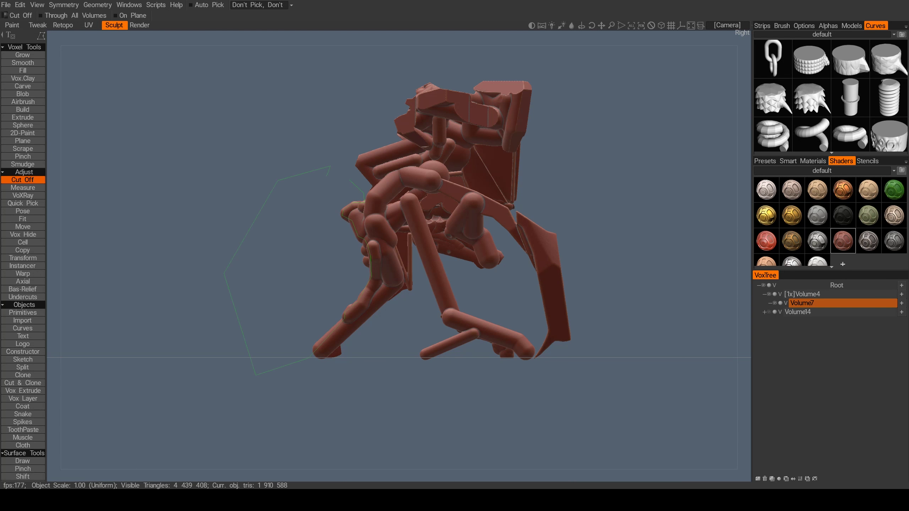
Step: Trim the back and the rear legs with a polygonal Cut Off outline
key("Return")
mouse_move(329, 168)
middle_mouse_down()
mouse_move(340, 175)
mouse_move(519, 154)
mouse_move(499, 158)
middle_mouse_up()
key("Return")
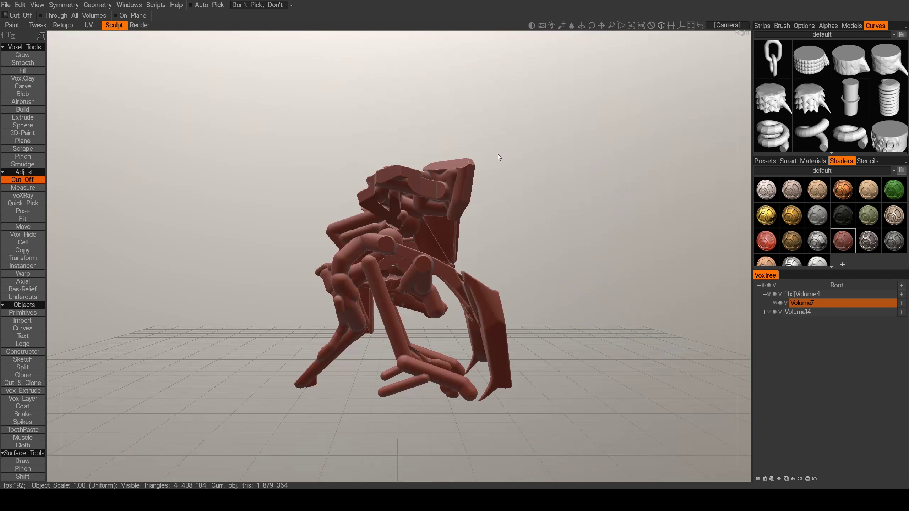
Step: Add capsule primitives of radius 23.778 and height 62.031 along the creature's back in a new volume, with smaller capsules on the head
key("p")
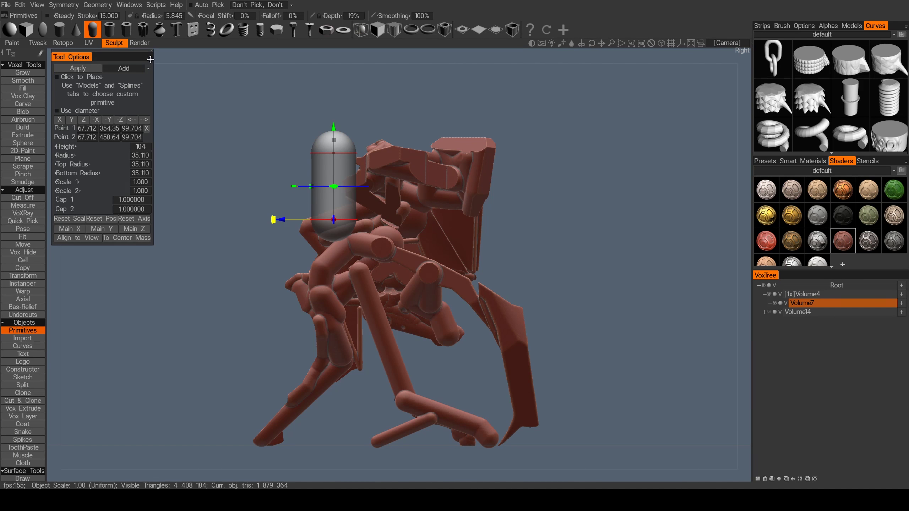
middle_click_drag(273, 220, 438, 249)
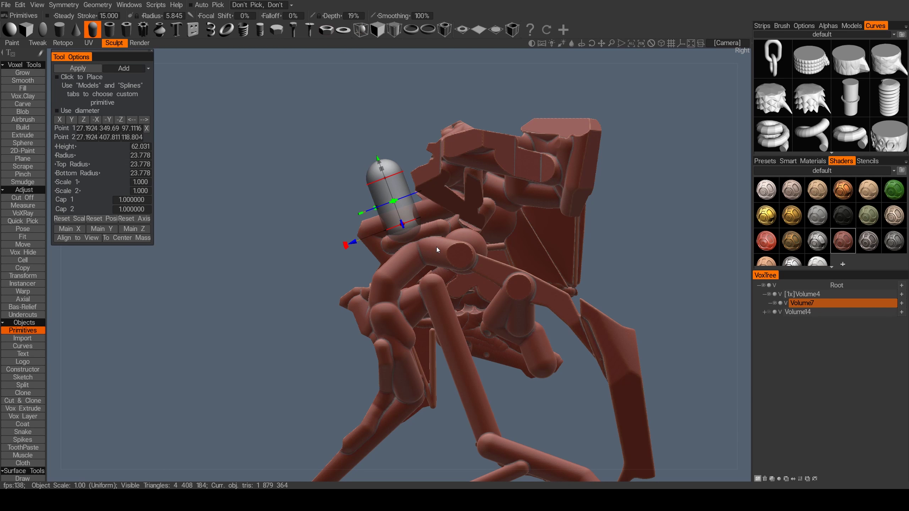
left_click(758, 479)
key("Return")
left_click_drag(345, 246, 361, 304)
middle_click_drag(361, 304, 349, 253)
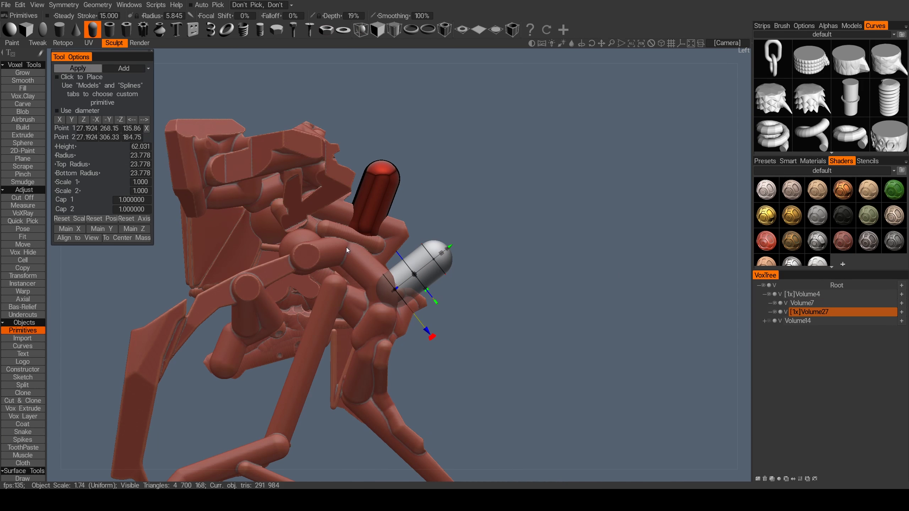
middle_click_drag(443, 256, 323, 126)
left_click(78, 68)
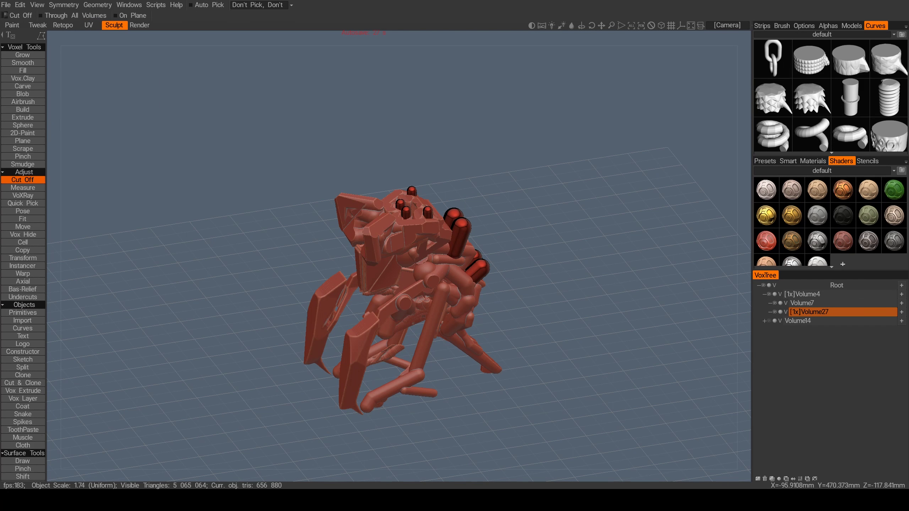
Step: Draw truss struts across the head opening and around the neck in Volume7 with thin Sphere strokes of about radius 3.127
middle_click_drag(374, 200, 374, 232, "shift")
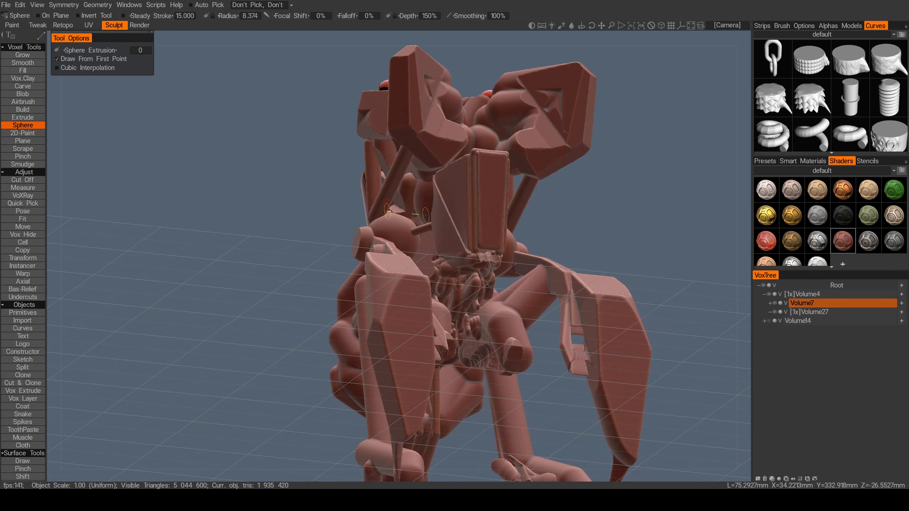
left_click_drag(356, 216, 451, 210)
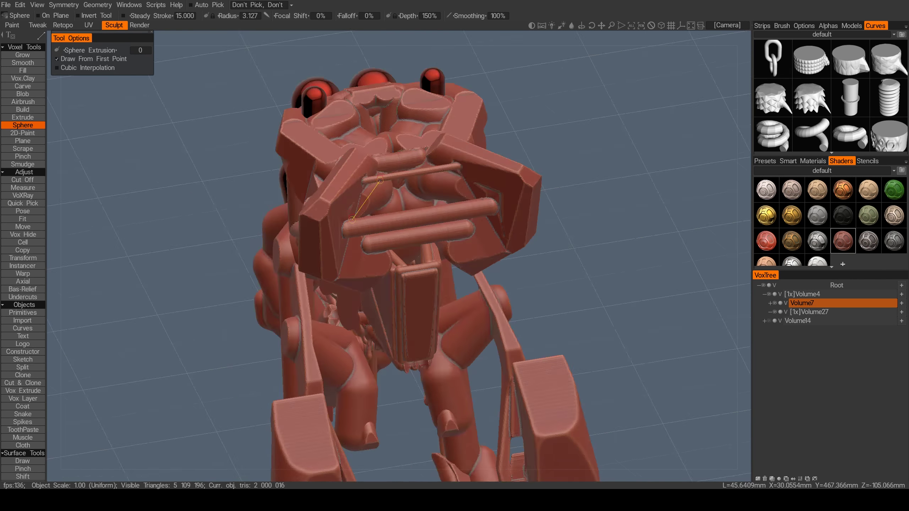
left_click_drag(365, 214, 462, 171)
left_click_drag(393, 211, 441, 172)
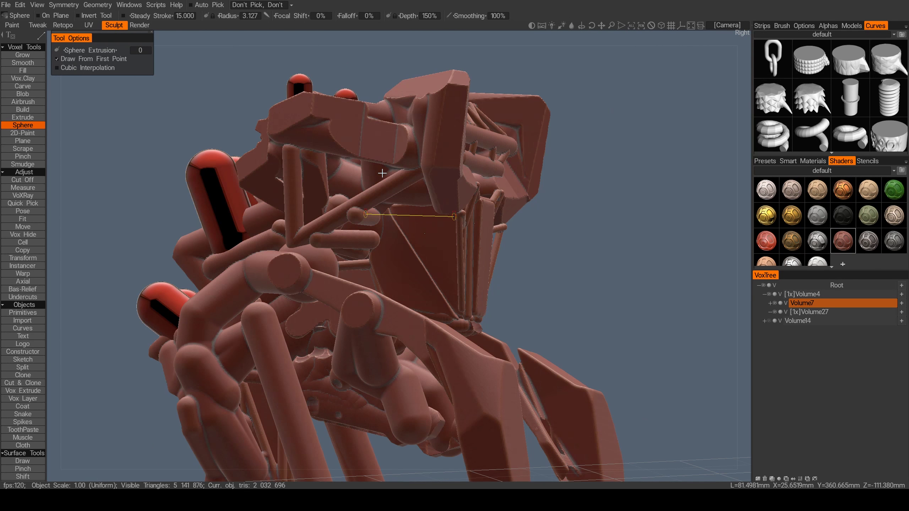
middle_click_drag(382, 173, 273, 200)
middle_click_drag(356, 238, 304, 208)
Step: Pick the capsule volume and assign it the dark red shader used on the body
left_click(413, 192)
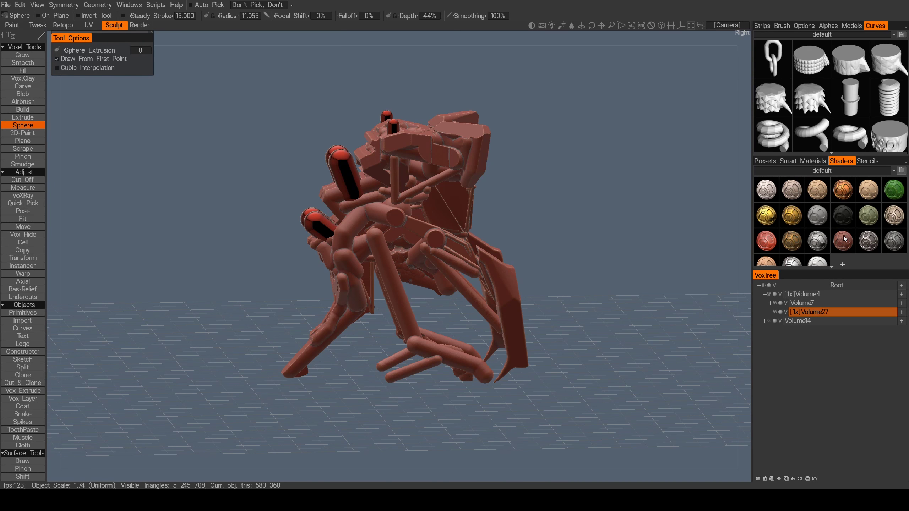
left_click(844, 239)
middle_click_drag(95, 255, 443, 198)
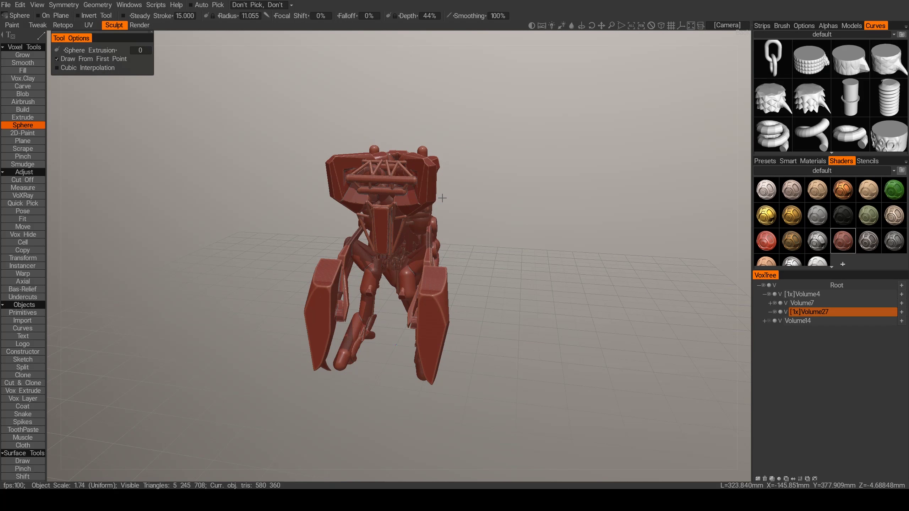
Step: Draw mirrored tubular struts angling outward from both sides of the upper body in a new volume
middle_click_drag(443, 199, 396, 188)
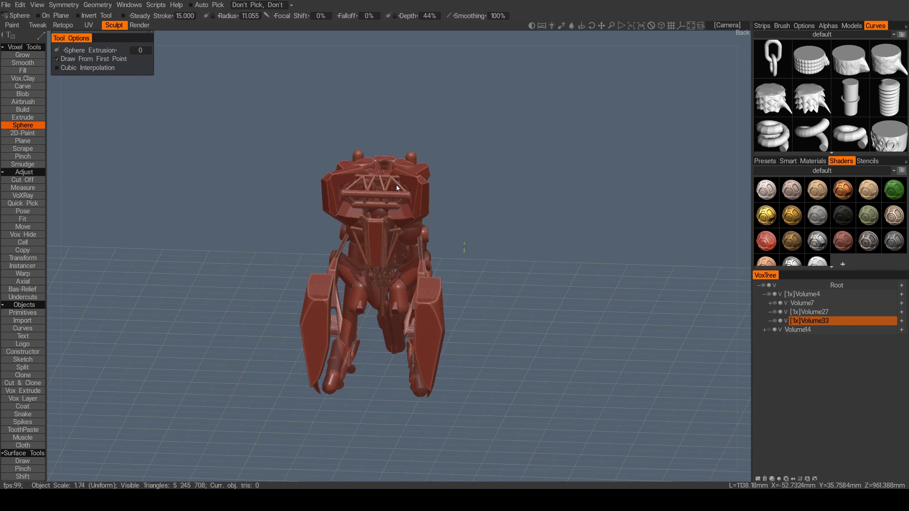
middle_click_drag(464, 247, 449, 215)
left_click_drag(448, 214, 524, 187)
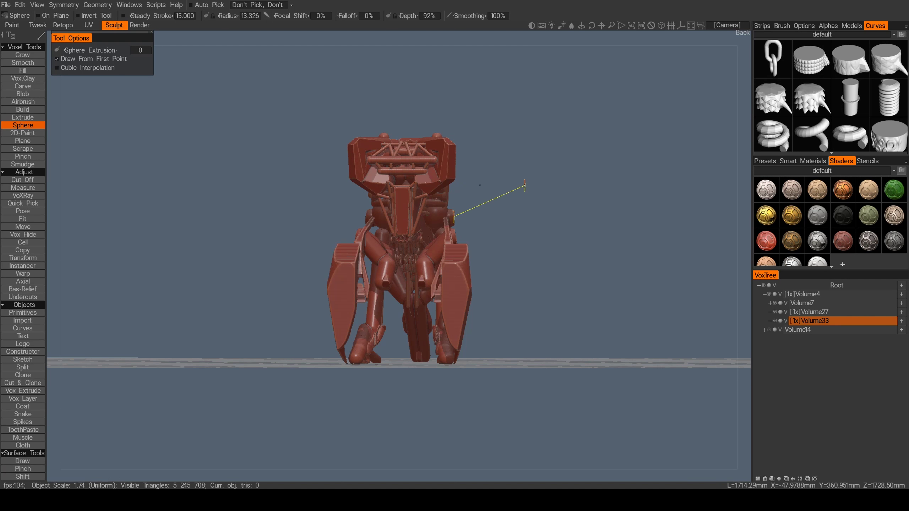
left_click(22, 329)
left_click_drag(448, 222, 532, 169)
key("Return")
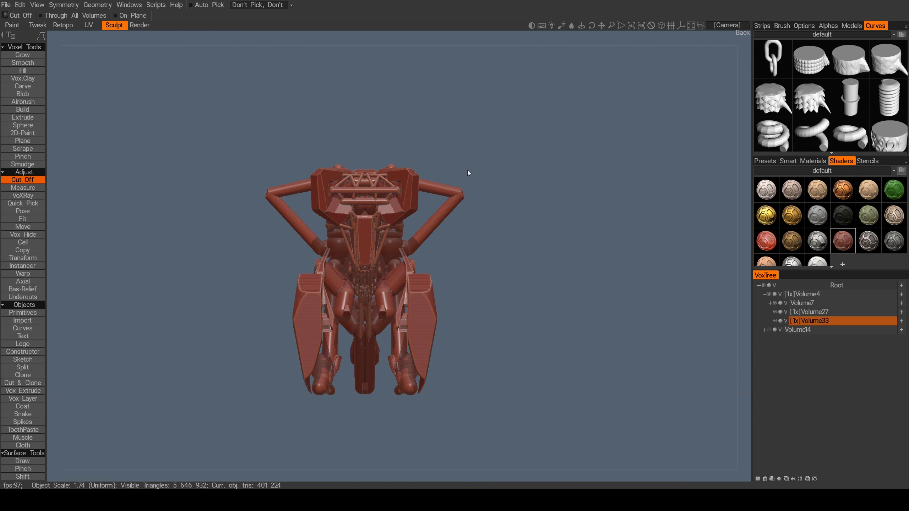
Step: Build mirrored arms in Volume33 from box primitives: upright upper slabs, angled forearms, and thin lower blades of about 23.787 by 342.32 by 35.620
key("p")
left_click_drag(501, 179, 436, 179)
left_click_drag(494, 172, 528, 157)
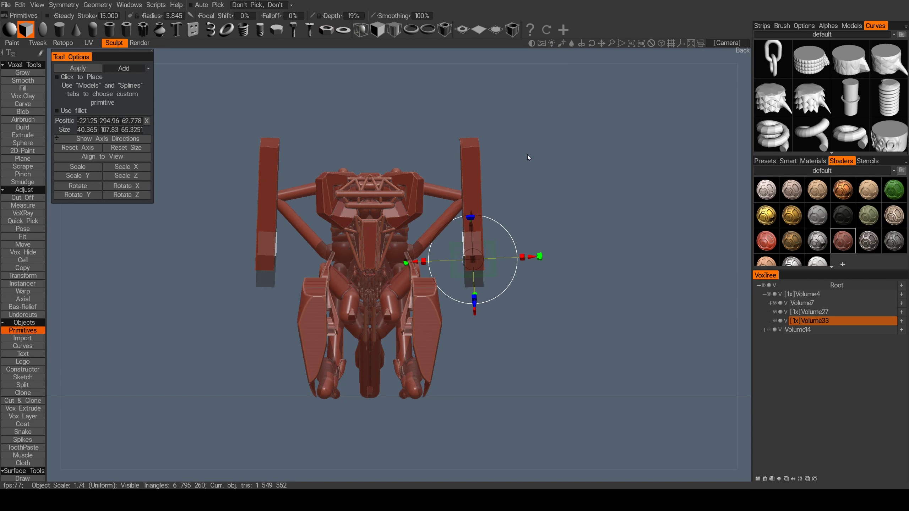
left_click_drag(531, 259, 545, 222)
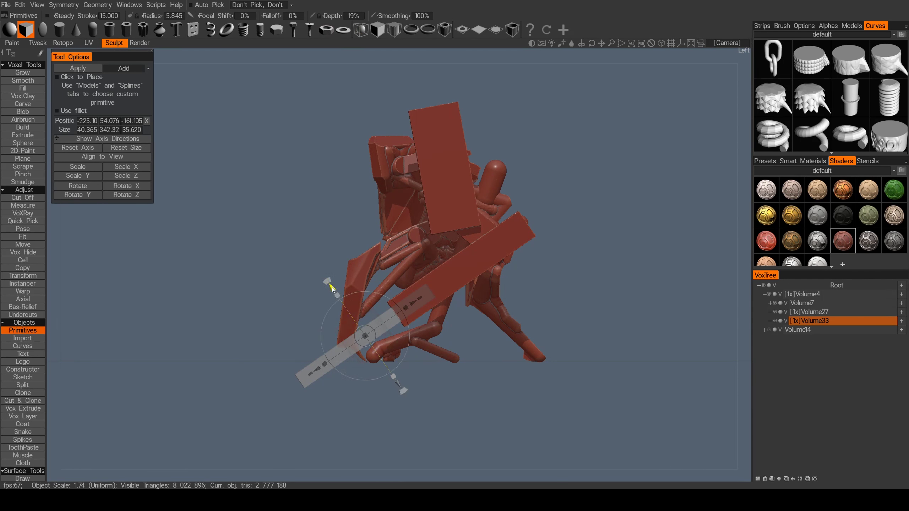
left_click_drag(494, 344, 487, 175)
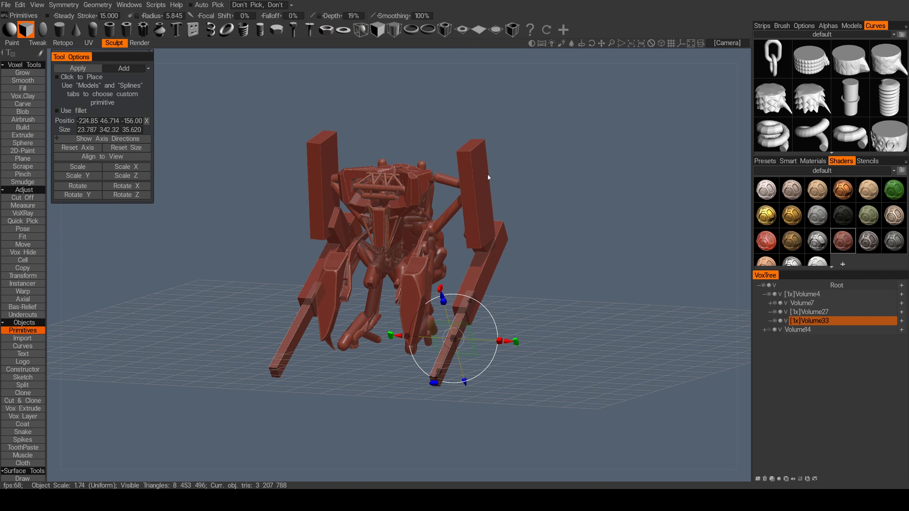
left_click_drag(487, 175, 481, 186)
Step: Add a cylinder primitive of radius 112 and height 50.240 inside each upper-arm slab in a new volume
left_click(757, 479)
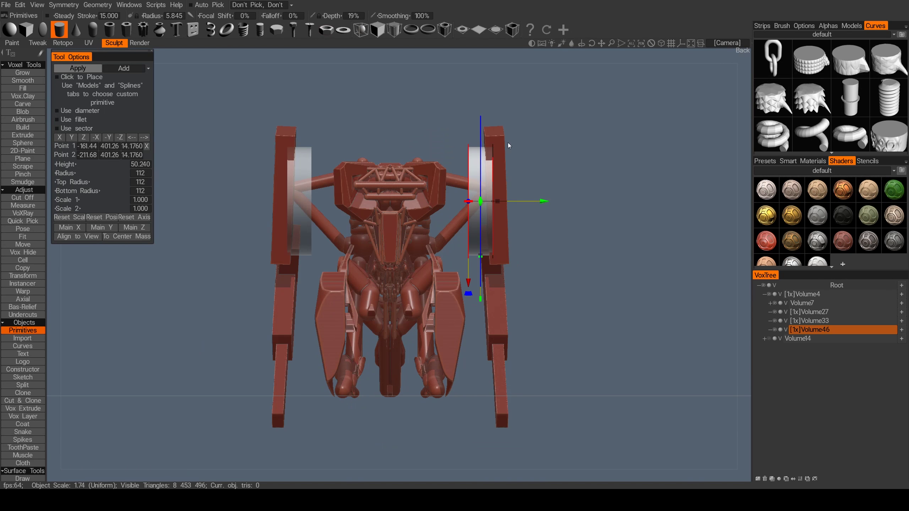
key("Return")
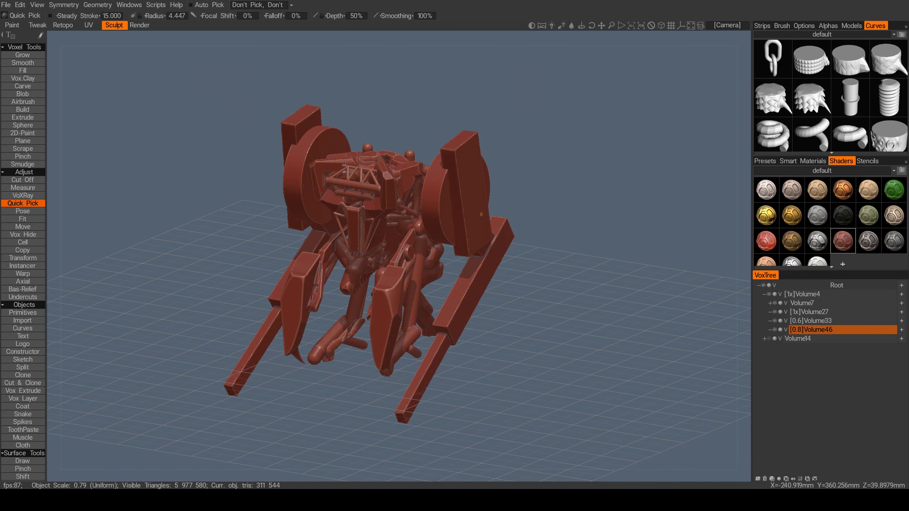
left_click_drag(482, 214, 513, 203)
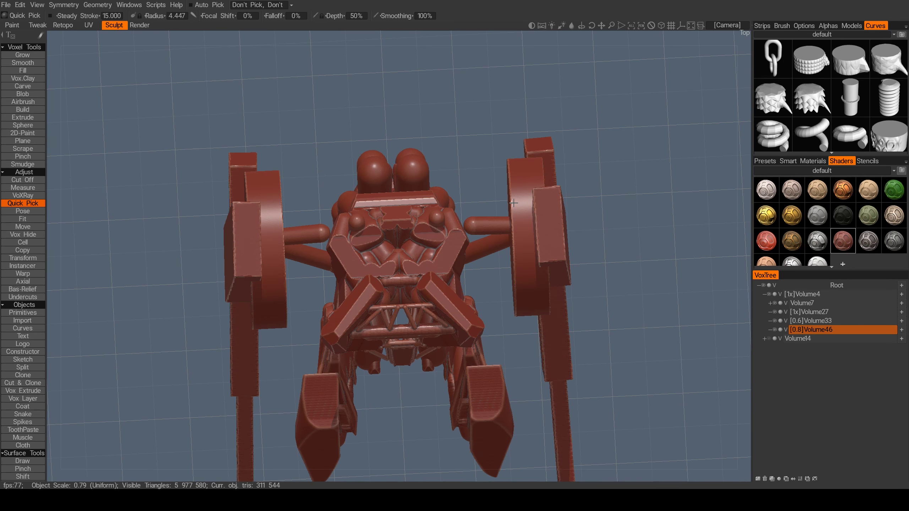
Step: Subtract a cylinder of radius 32.482 from the head's side and add a collared axle reaching each large disc in a new volume
key("p")
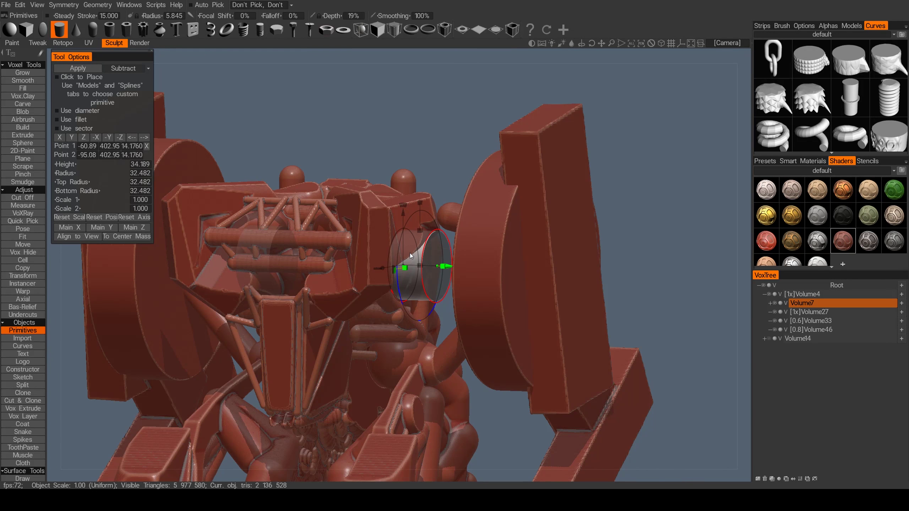
left_click(91, 68)
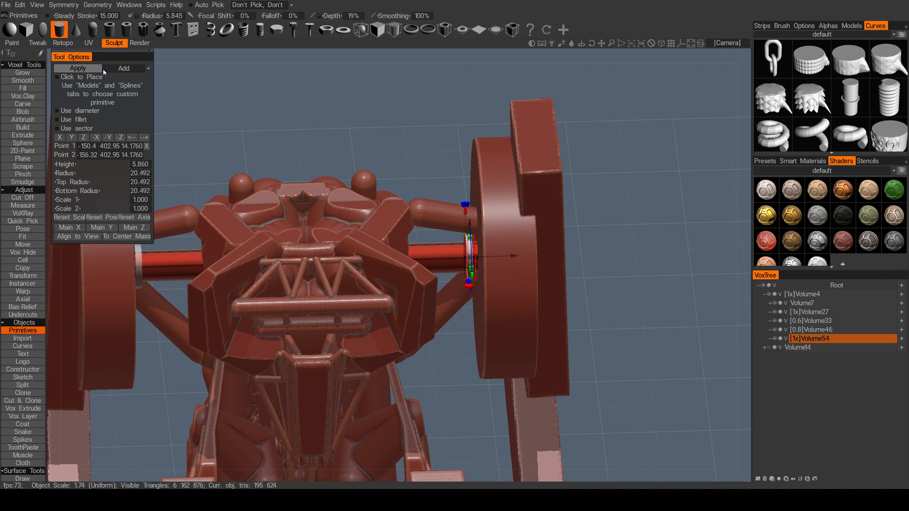
left_click(102, 69)
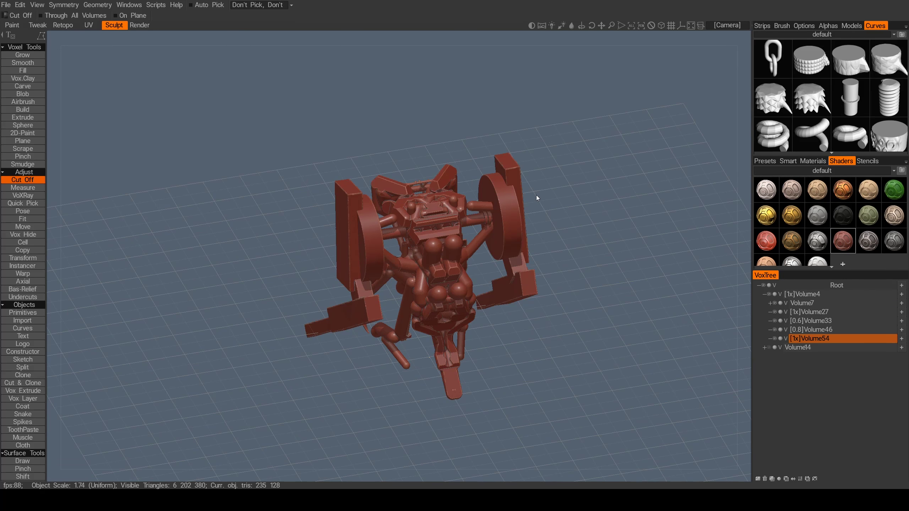
Step: Trim the lower arm blade's tip along the ground with Cut Off and notch a row of teeth into its upper edge
left_click_drag(536, 198, 543, 244)
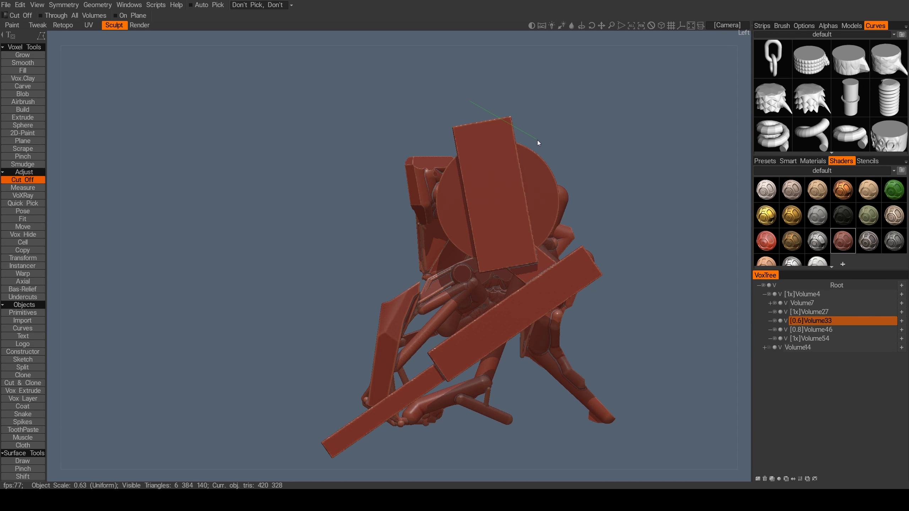
left_click_drag(253, 436, 366, 372)
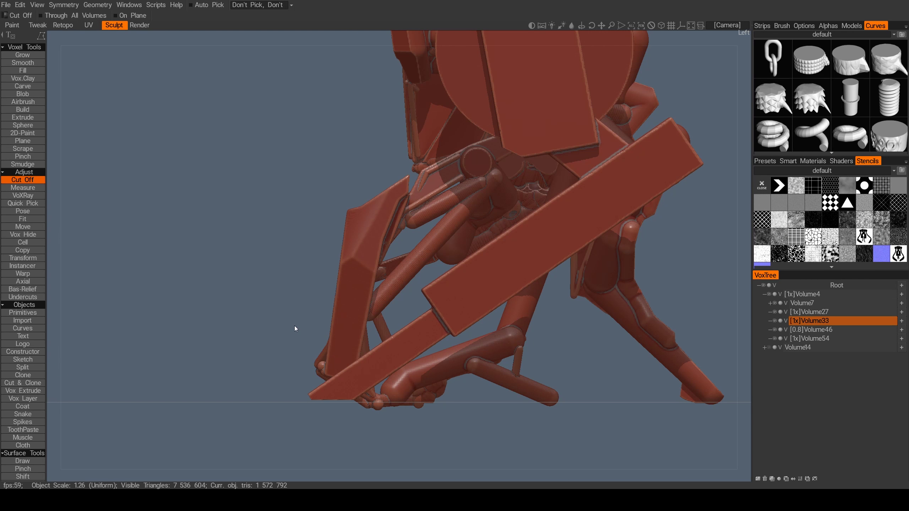
scroll(794, 219, "down", 1)
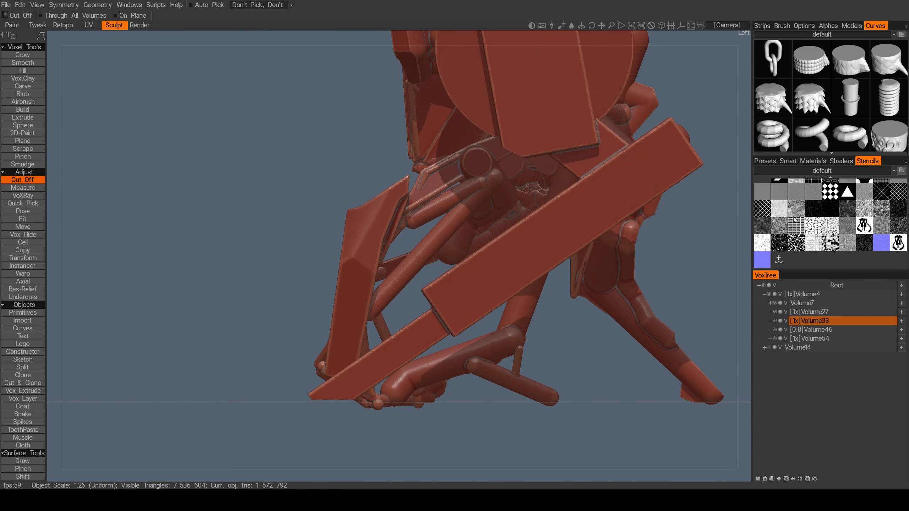
left_click(795, 220)
left_click_drag(396, 86, 313, 376)
key("i")
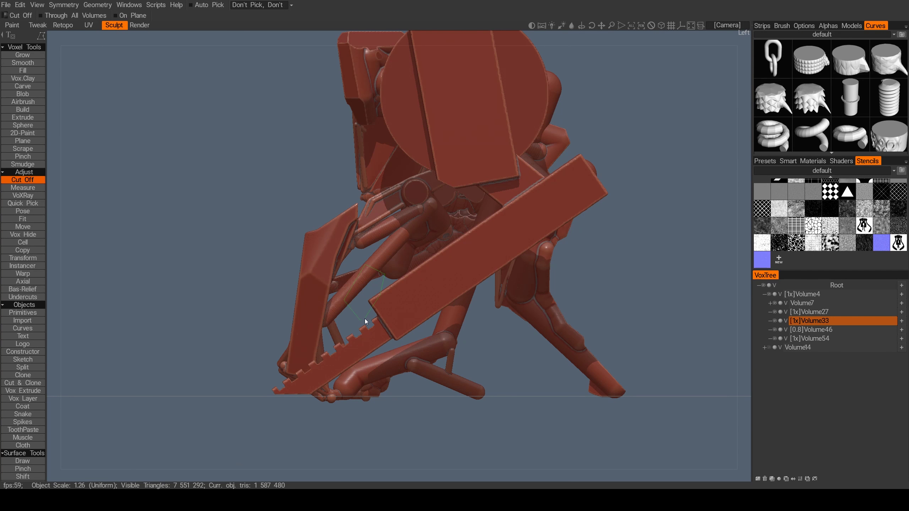
Step: Shape the forearm and upper-arm slabs of Volume33 with Cut Off outlines that bevel their corners and recess the forearm edge
scroll(364, 318, "up", 1)
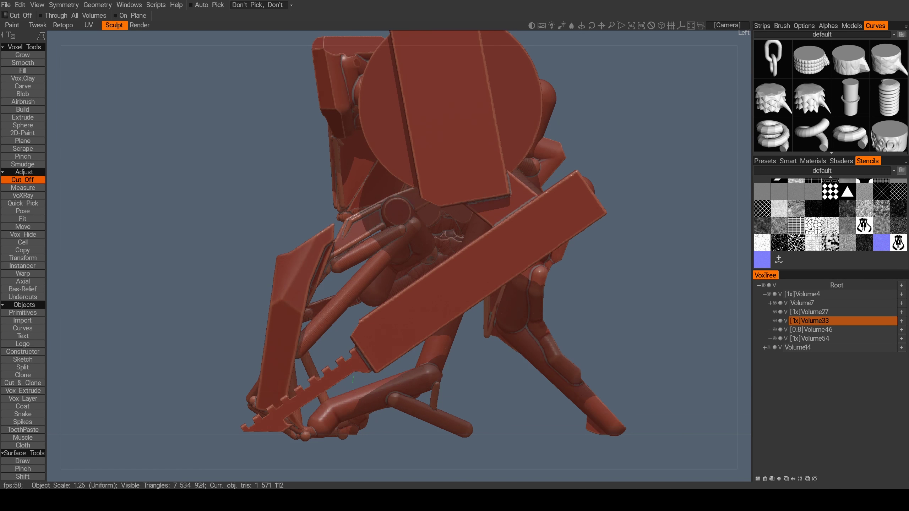
scroll(353, 374, "down", 3)
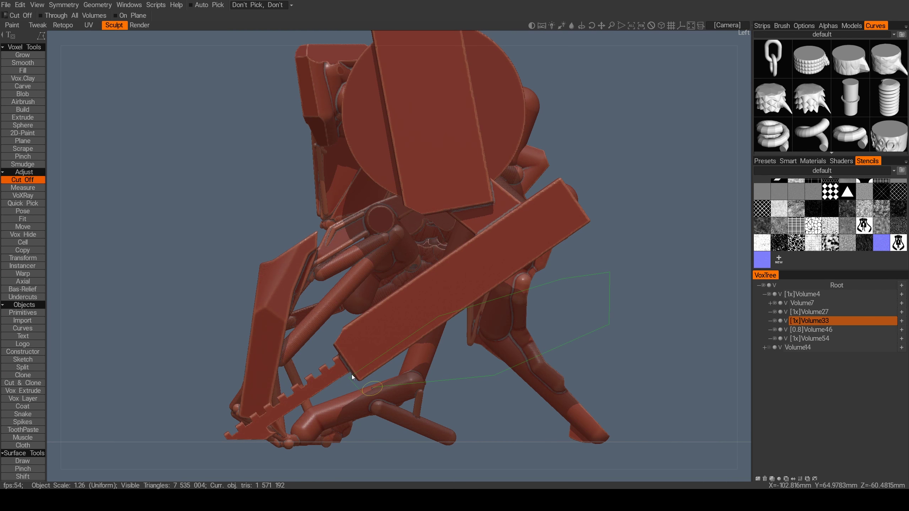
left_click_drag(545, 199, 155, 328)
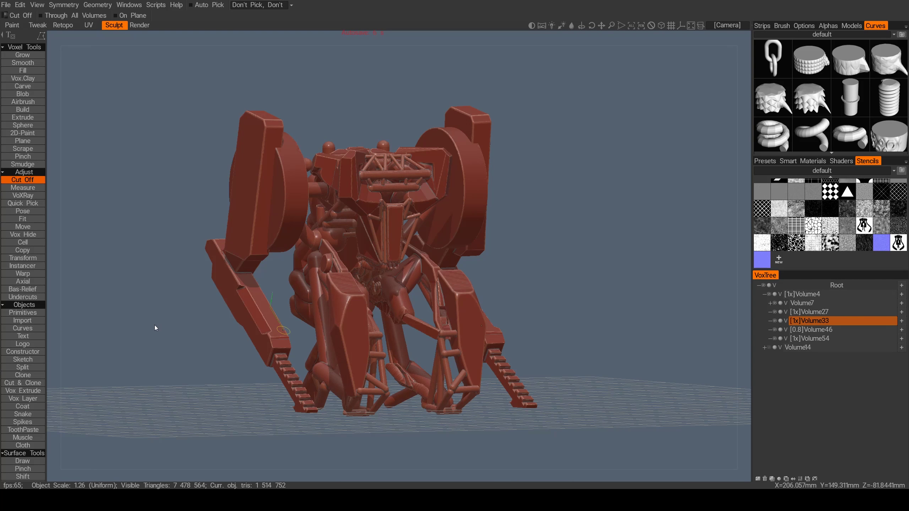
left_click_drag(283, 330, 505, 221)
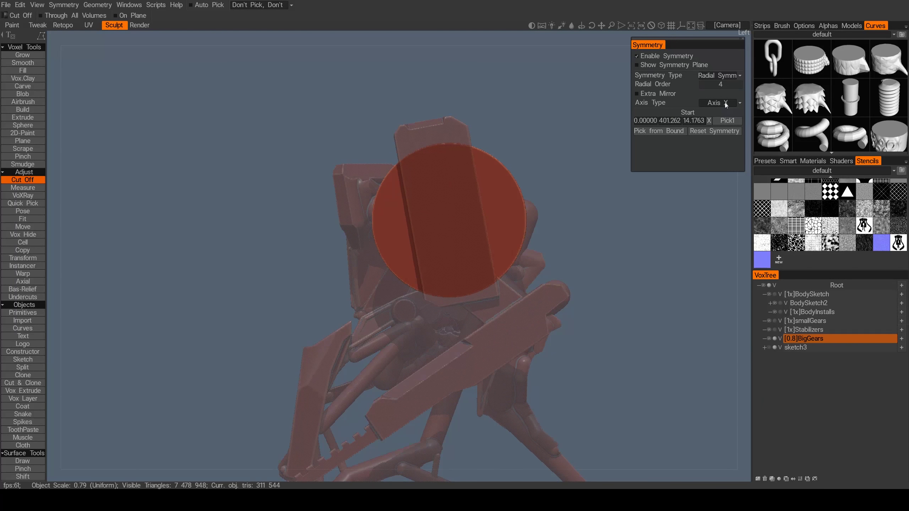
Step: Set the radial symmetry order to 8, notch the BigGears disc evenly around its rim and cut a narrow groove around it
left_click(720, 84)
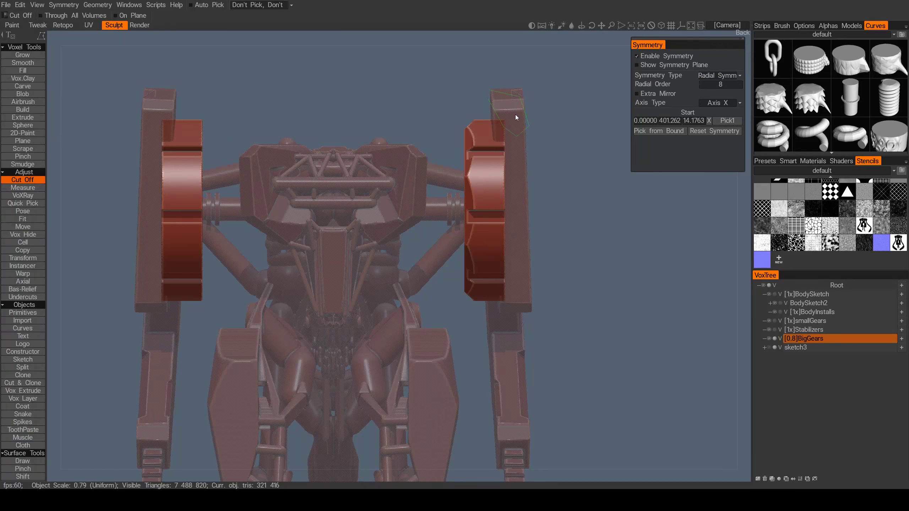
left_click_drag(516, 114, 474, 141, "alt")
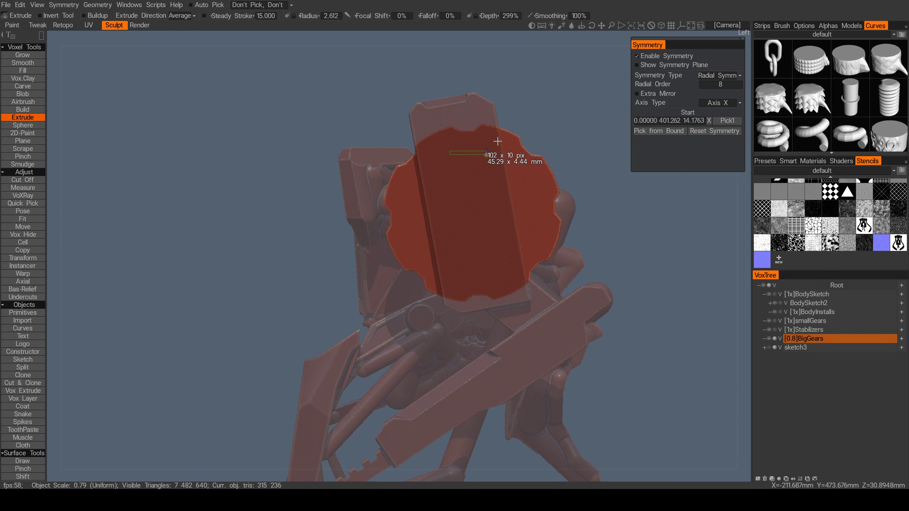
left_click_drag(486, 155, 487, 155)
left_click_drag(506, 159, 526, 193)
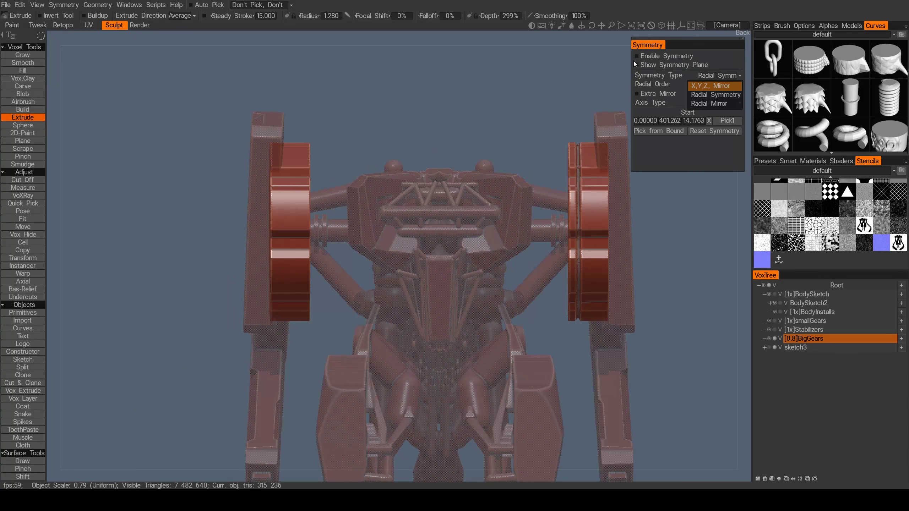
Step: Set the symmetry type to X,Y,Z Mirror and recess the big gear's face with a circular Extrude about 187.4 mm wide
left_click(719, 86)
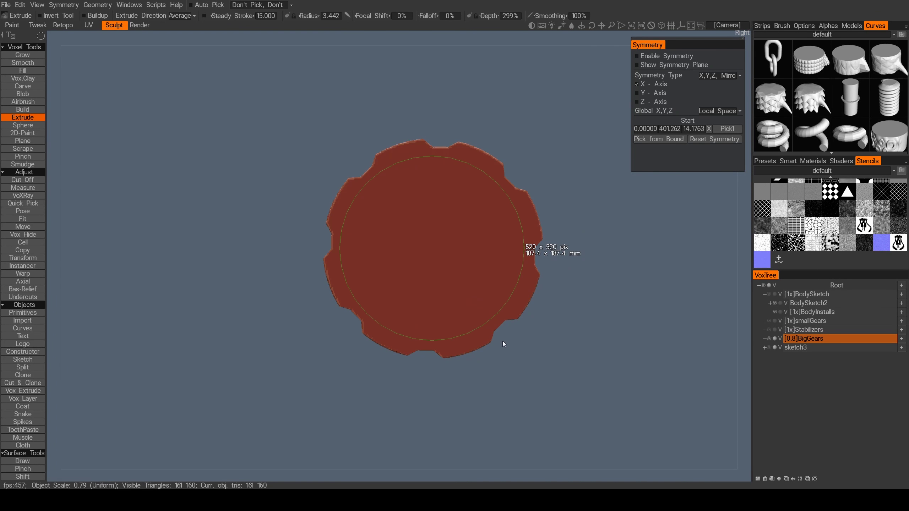
left_click_drag(502, 341, 717, 312)
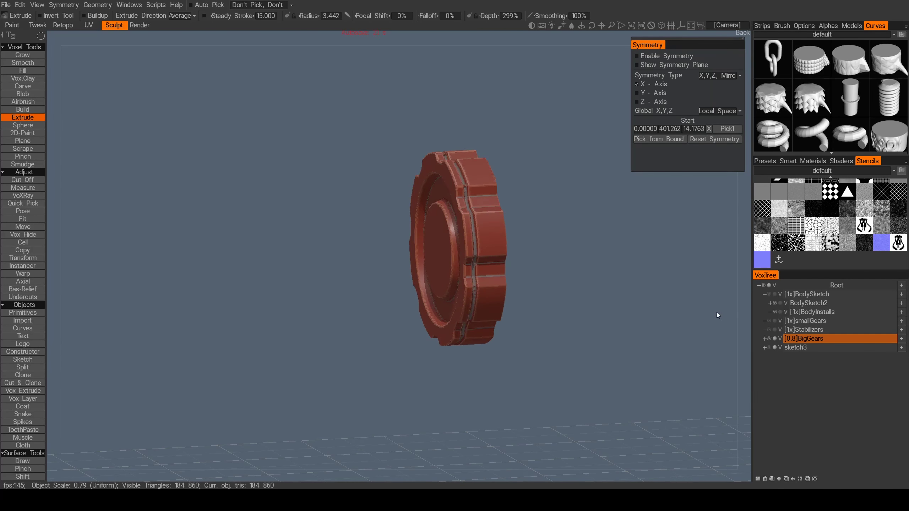
left_click(757, 321)
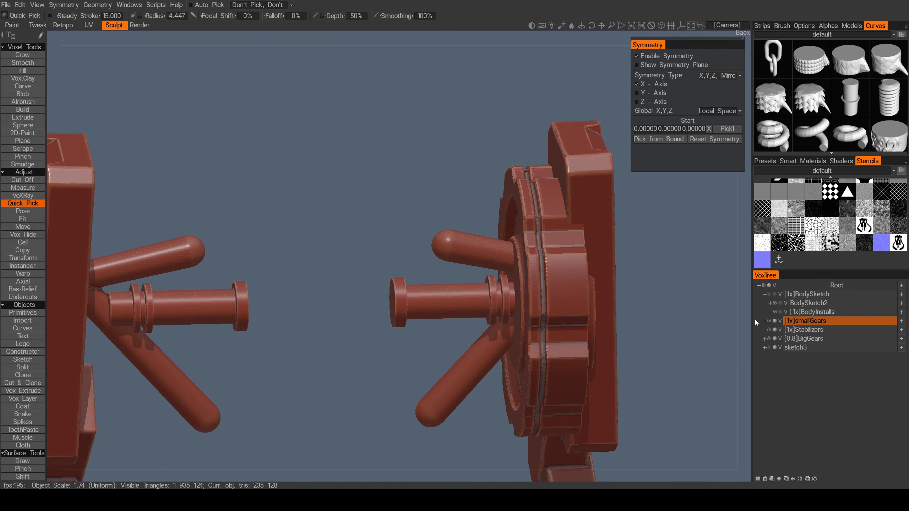
Step: Set radial symmetry about the X axis with order 5 and build a five-rod cage around the smallGears shaft with the Sphere tool
left_click(723, 76)
left_click(690, 88)
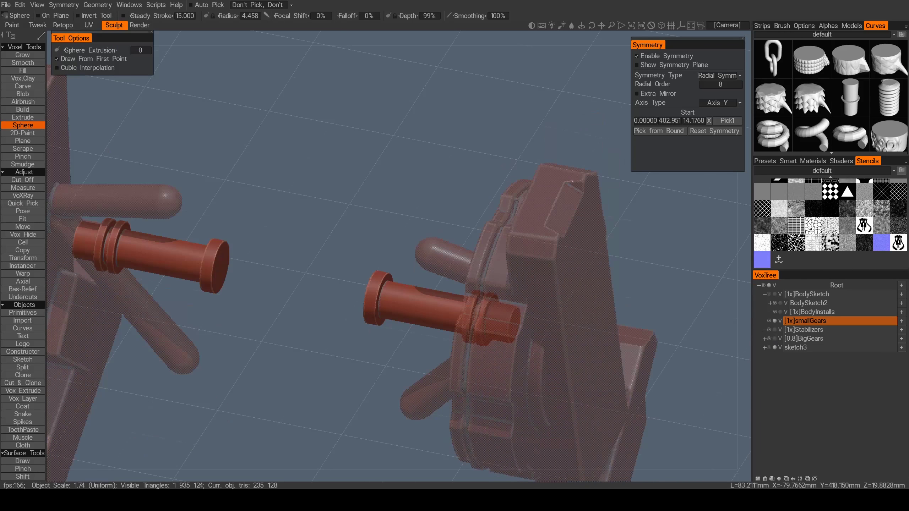
left_click_drag(322, 143, 411, 286)
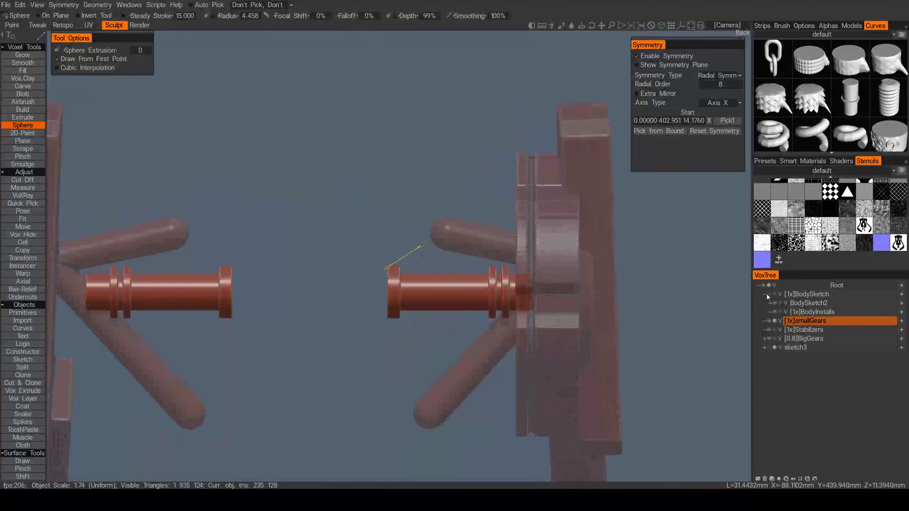
left_click_drag(432, 244, 466, 245)
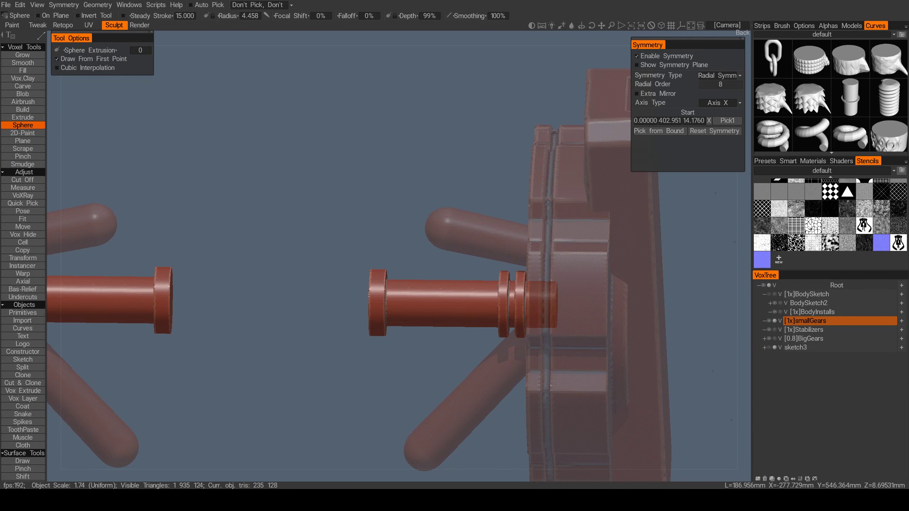
left_click_drag(368, 272, 396, 248)
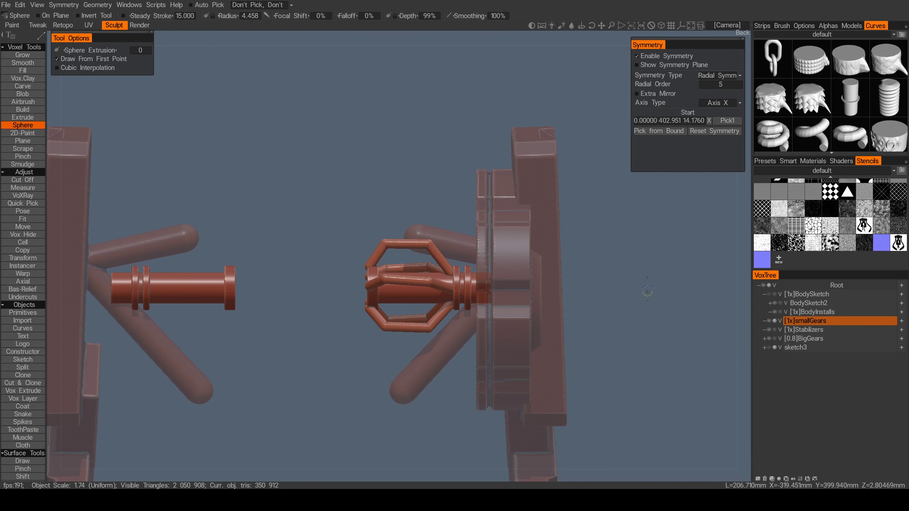
key("ctrl+z")
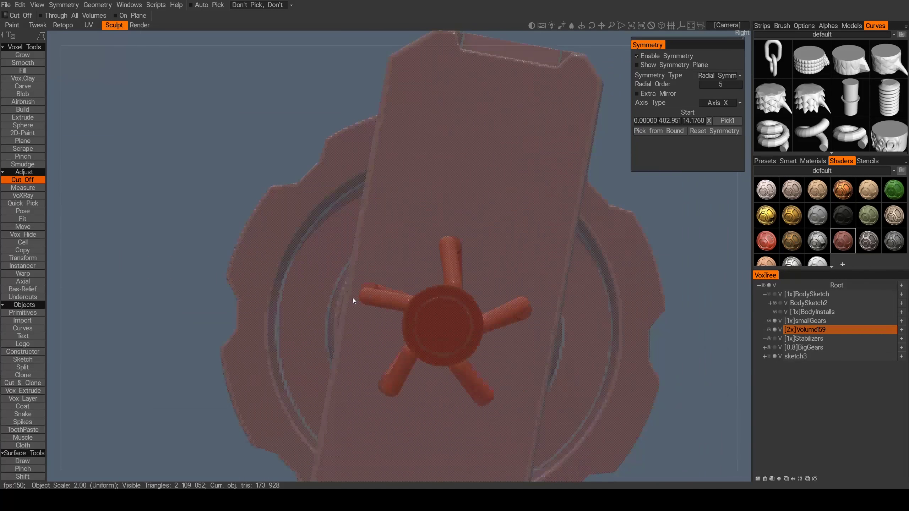
Step: Trim the cage rods of Volume159 into flat, faceted arms with a Cut Off outline around one rod
left_click(453, 294)
left_click(426, 274)
left_click(425, 232)
left_click(451, 196)
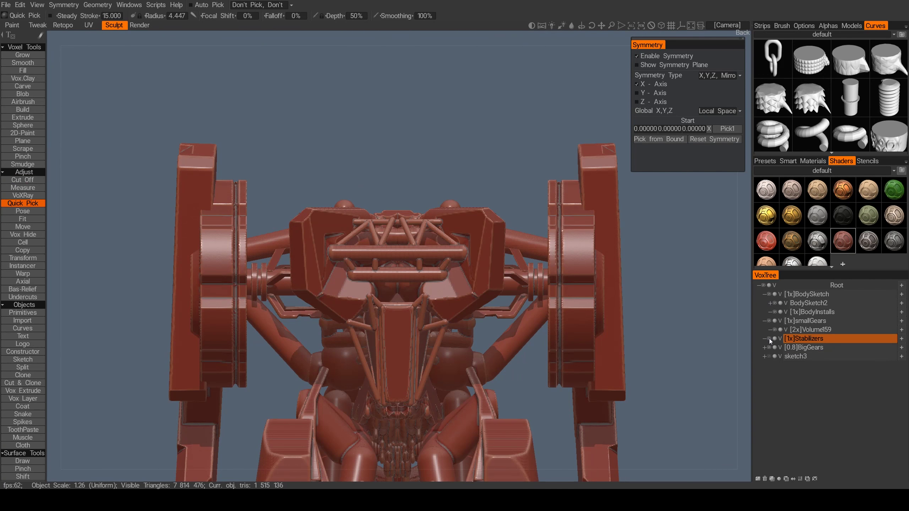
Step: Isolate Stabilizers with X,Y,Z Mirror symmetry and trim its two rounded inner struts into thin angular bars with Cut Off
left_click(770, 339)
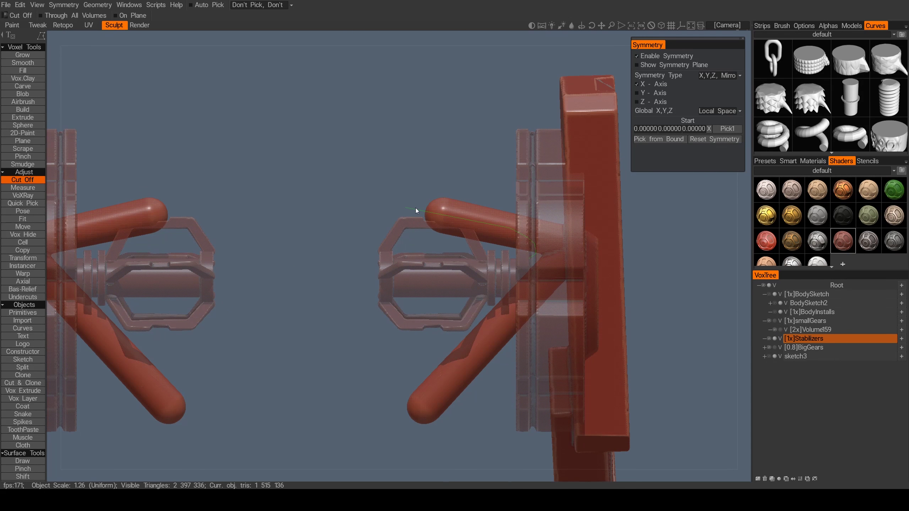
middle_click_drag(415, 208, 478, 155)
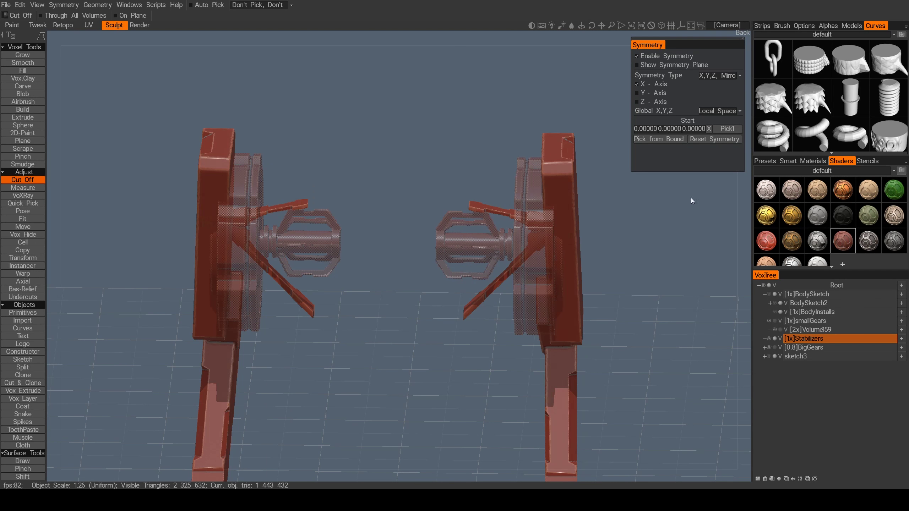
middle_click_drag(691, 200, 778, 348)
left_click(770, 338)
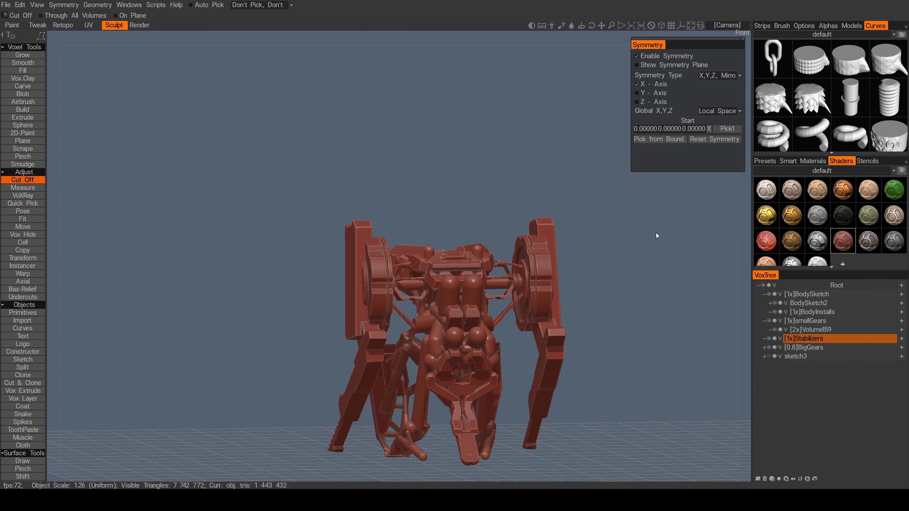
middle_click_drag(656, 233, 520, 182)
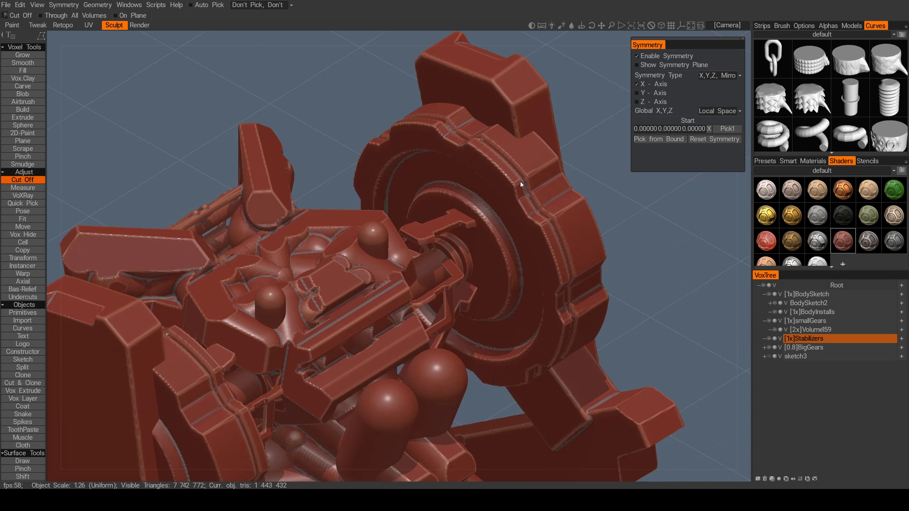
Step: Isolate BigGears with symmetry off, increase its resolution and shape the gear with Extrude
left_click(769, 338)
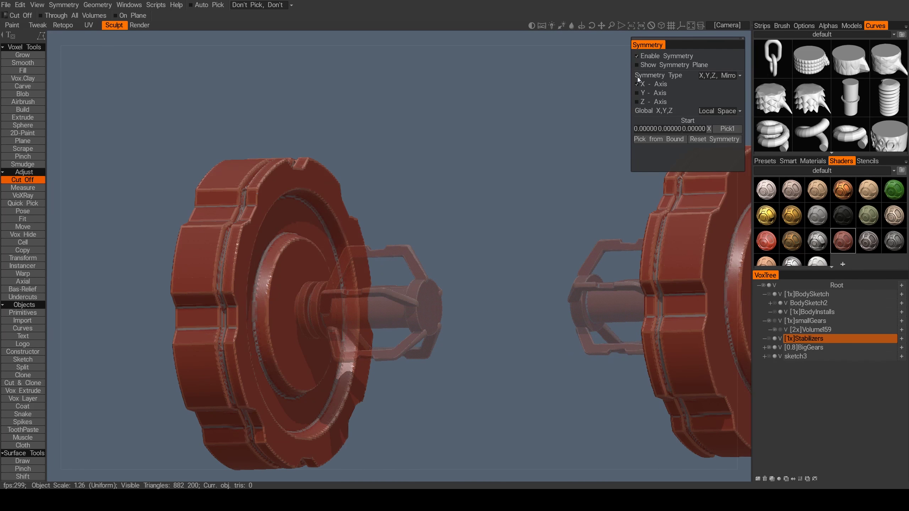
left_click(769, 296)
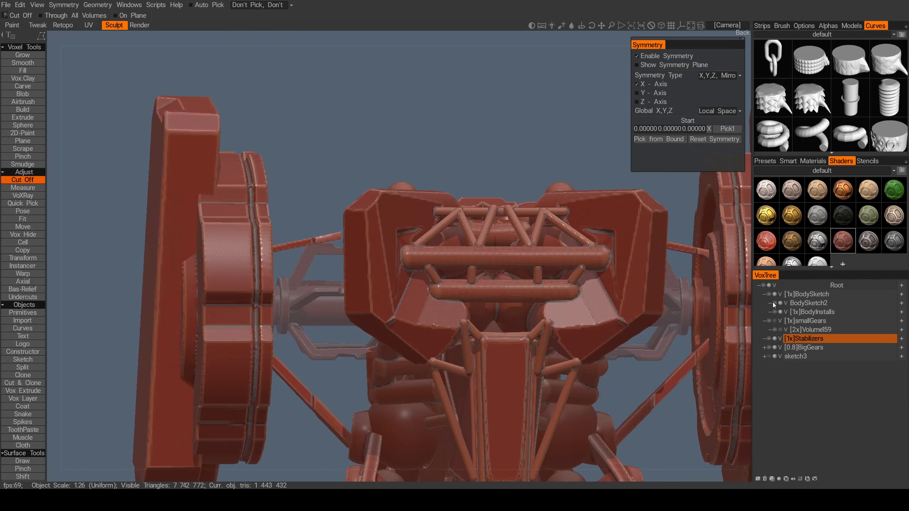
left_click(769, 347)
middle_click_drag(556, 157, 592, 116)
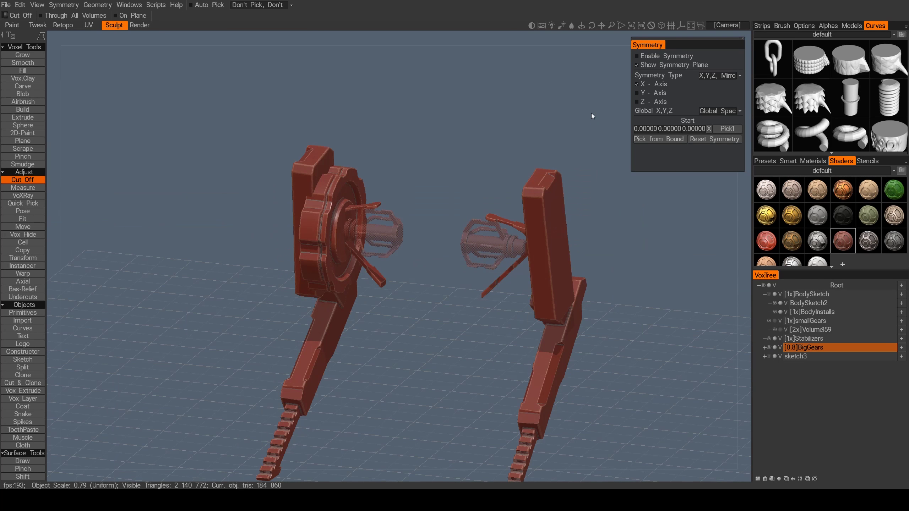
left_click(774, 339)
key("e")
left_click_drag(551, 281, 575, 296)
left_click_drag(401, 279, 427, 295)
middle_click_drag(587, 276, 532, 236)
key("space")
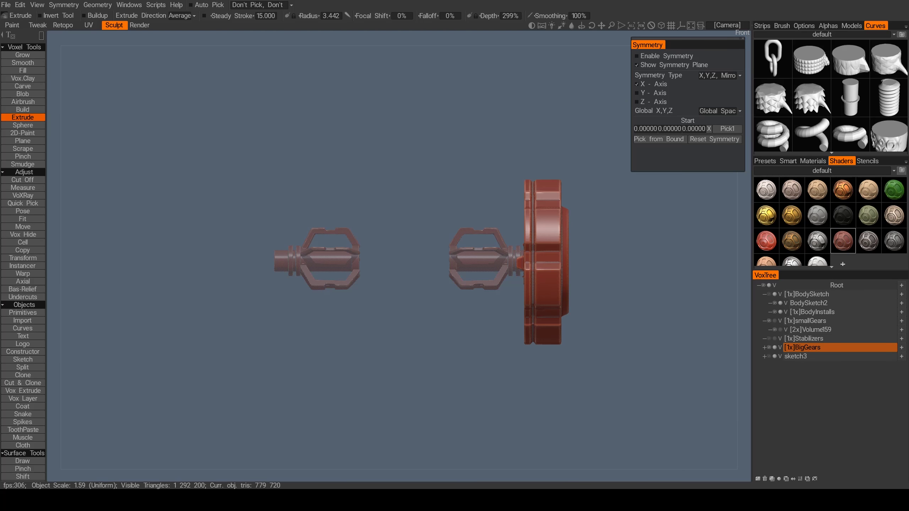
Step: Mask a pointed panel area on the upper-arm slab of Stabilizers_copy000 and turn it into a raised layer with Vox Layer
key("s")
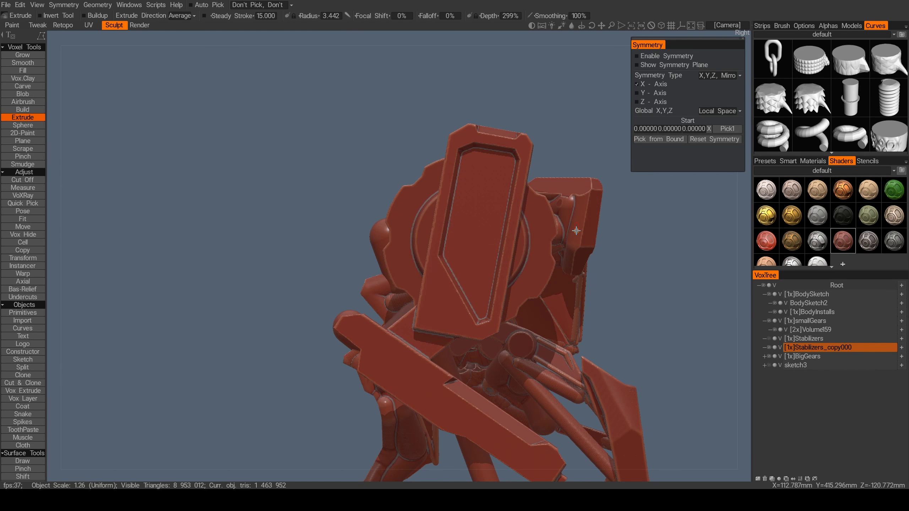
middle_click_drag(576, 231, 442, 83)
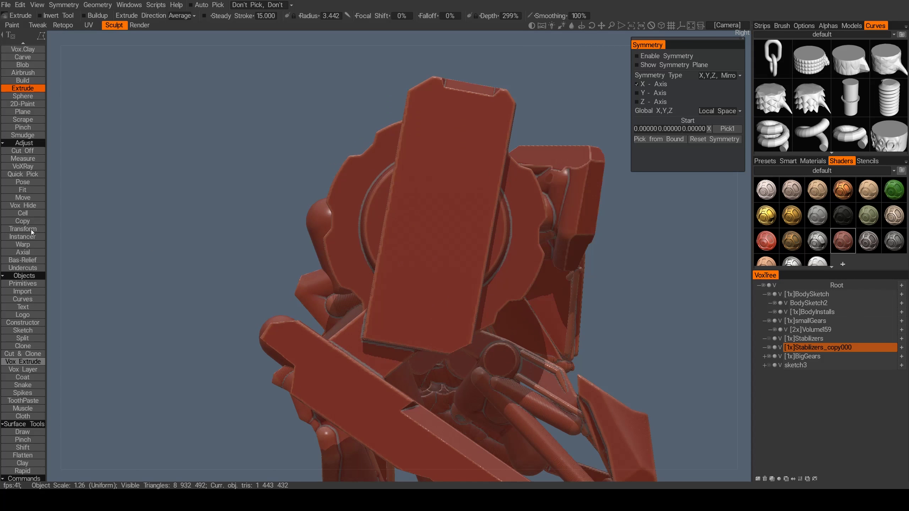
left_click(23, 370)
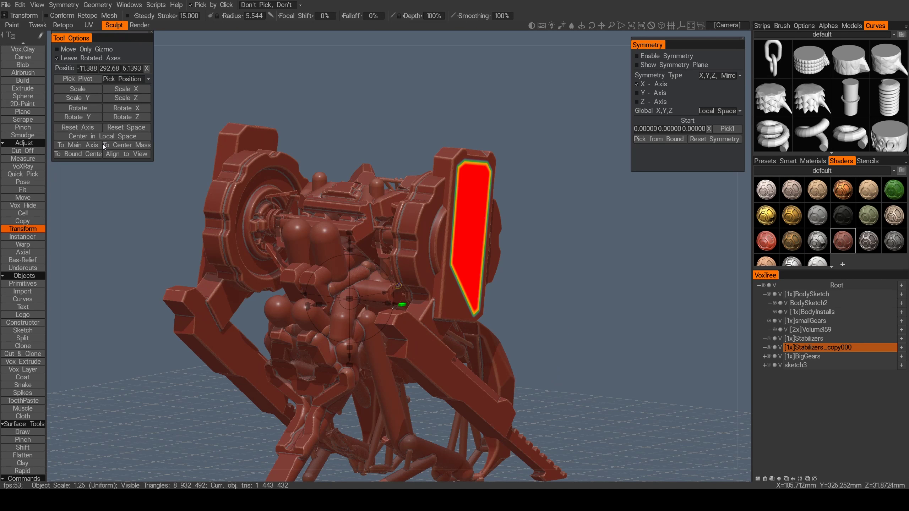
left_click(32, 369)
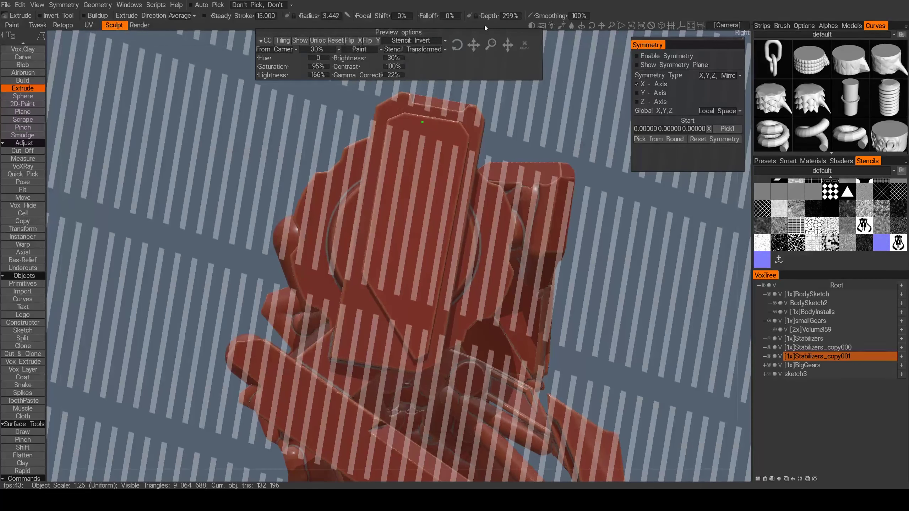
Step: Align the striped stencil with the raised upper-arm panel and groove it into parallel slots with Extrude
left_click_drag(473, 45, 485, 45)
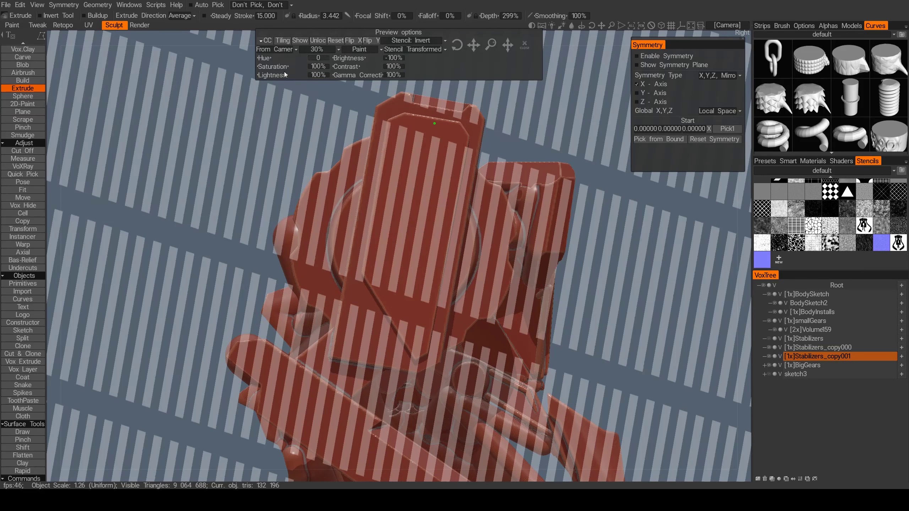
left_click(370, 51)
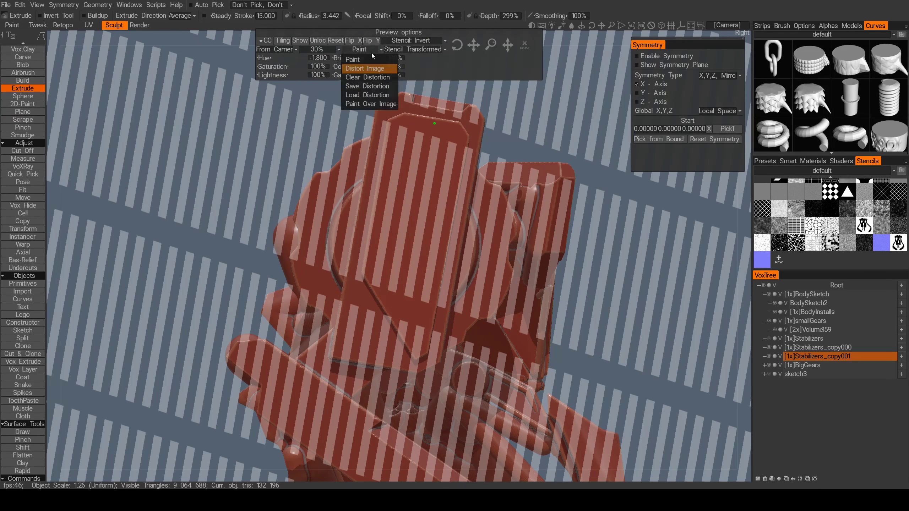
left_click_drag(430, 51, 463, 42)
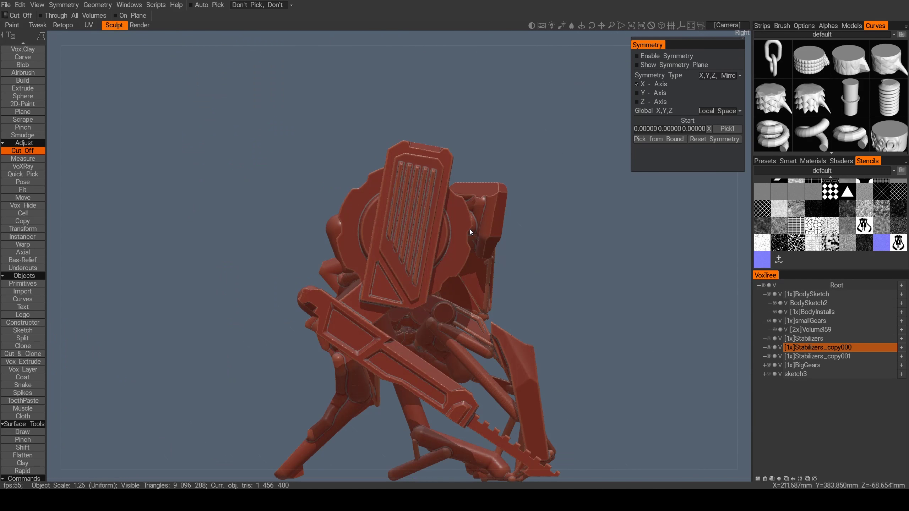
Step: Draw a Pose line selection at the forearm slab's elbow end and isolate Stabilizers_copy000
scroll(440, 264, "up", 5)
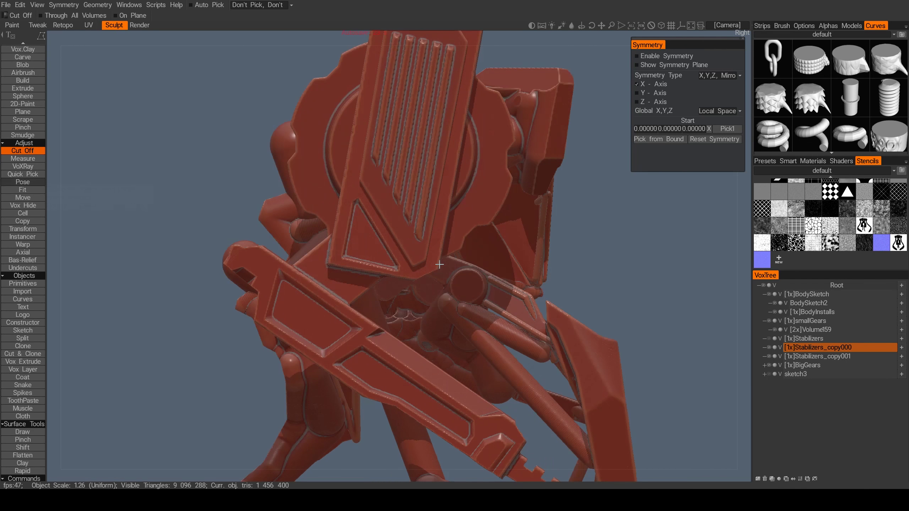
left_click(30, 184)
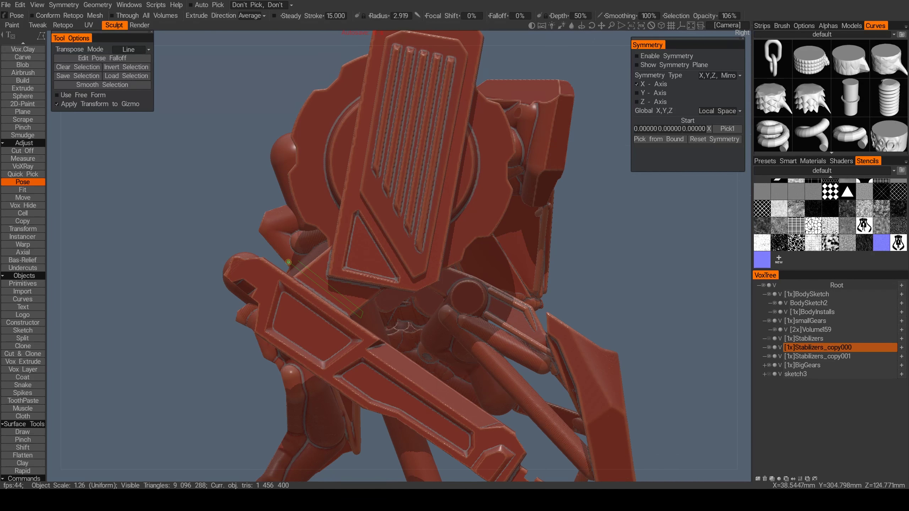
left_click_drag(288, 262, 512, 167)
left_click(770, 348)
left_click(768, 339)
left_click(769, 346, "alt")
scroll(427, 150, "up", 5)
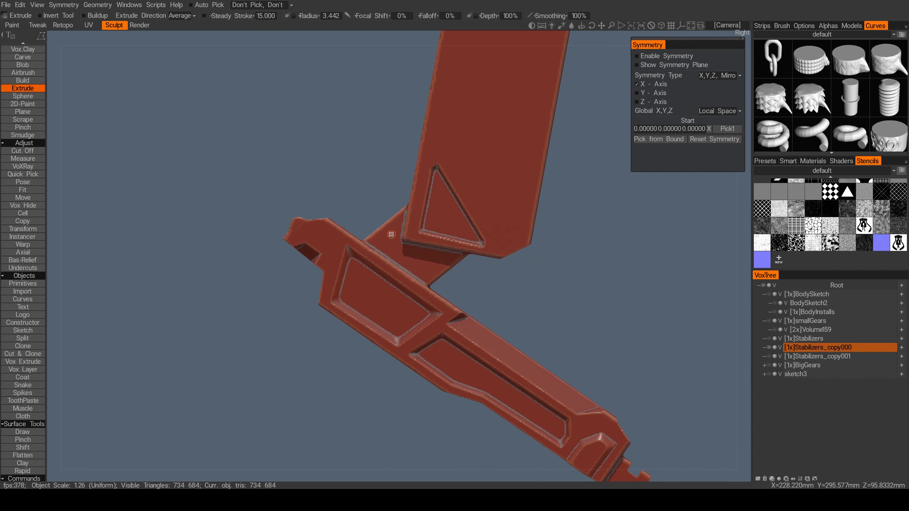
Step: Extrude small details on the short connector between the upper-arm and forearm slabs
middle_click_drag(440, 287, 466, 237)
mouse_move(466, 236)
left_mouse_down()
mouse_move(471, 252)
mouse_move(448, 257)
mouse_move(451, 278)
left_mouse_up()
mouse_move(451, 278)
middle_mouse_down()
mouse_move(507, 217)
mouse_move(465, 200)
mouse_move(524, 223)
mouse_move(501, 192)
middle_mouse_up()
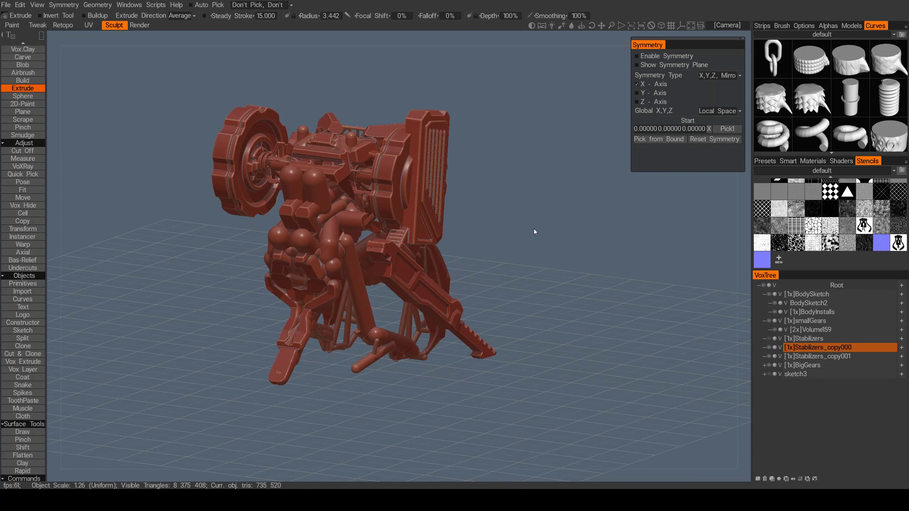
middle_click_drag(534, 228, 542, 231)
Step: Enable X-axis mirror symmetry and hide the symmetry plane
left_click(637, 56)
left_click(636, 65)
middle_click_drag(651, 201, 541, 276)
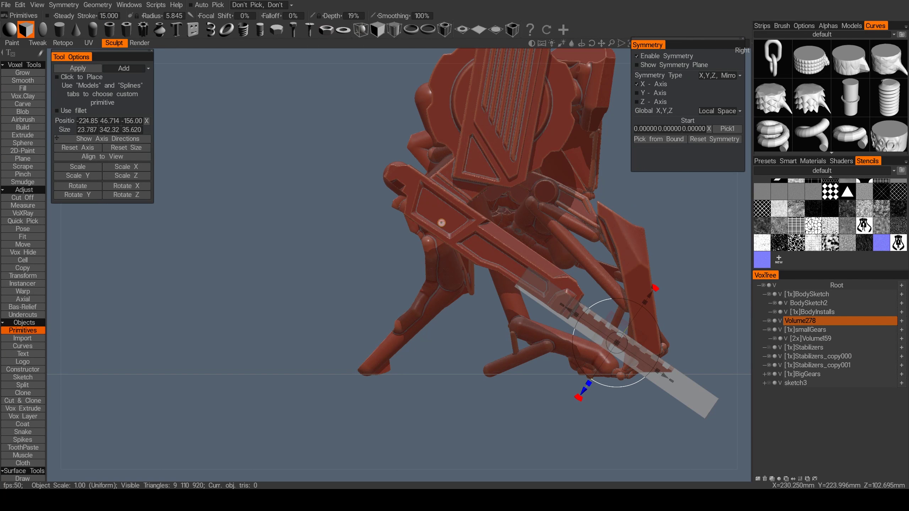
Step: Reset the box primitive, shape it into a flat slab about 50 × 19.2 × 170.5 mm and centre it under the front leg
left_click(126, 148)
left_click_drag(616, 342, 359, 341)
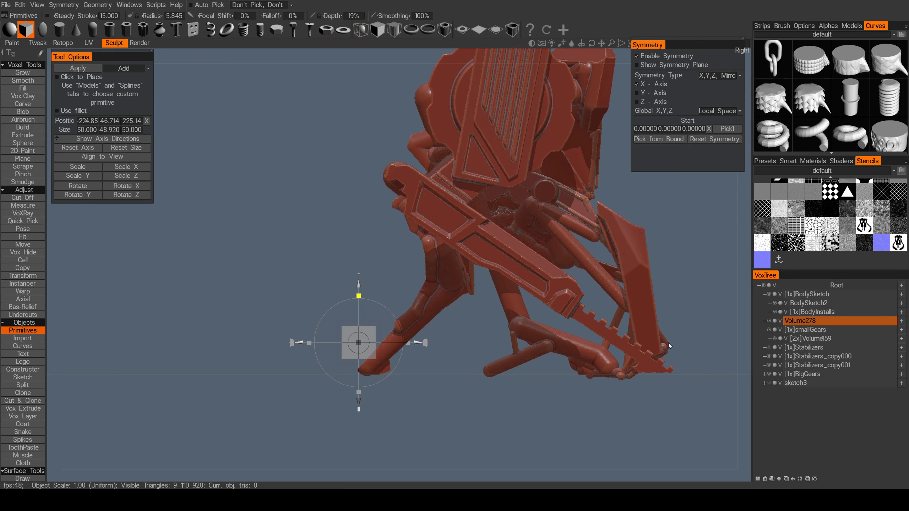
scroll(359, 341, "up", 3)
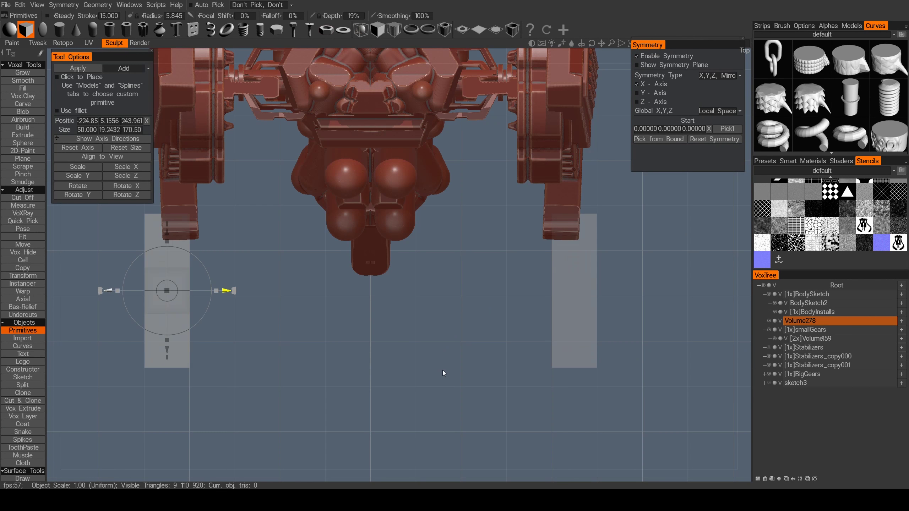
left_click_drag(163, 290, 371, 290)
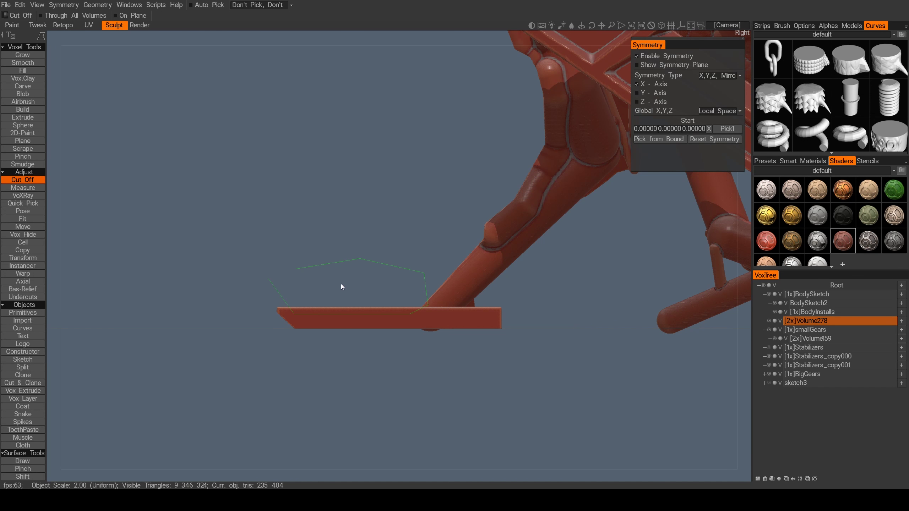
Step: Hollow the foot slab's upper profile with Cut Off and open a rectangular window about 112.3 mm long through its middle
key("Return")
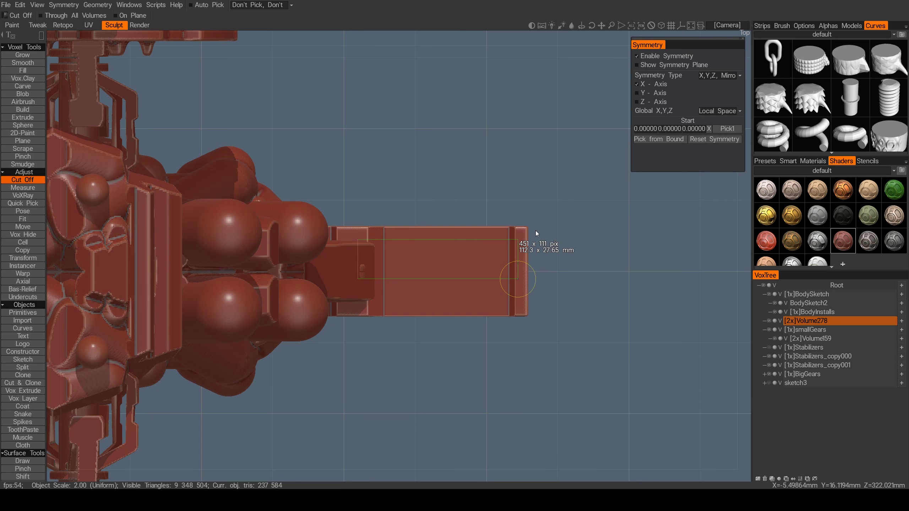
left_click_drag(500, 265, 501, 280)
left_click_drag(529, 258, 490, 317)
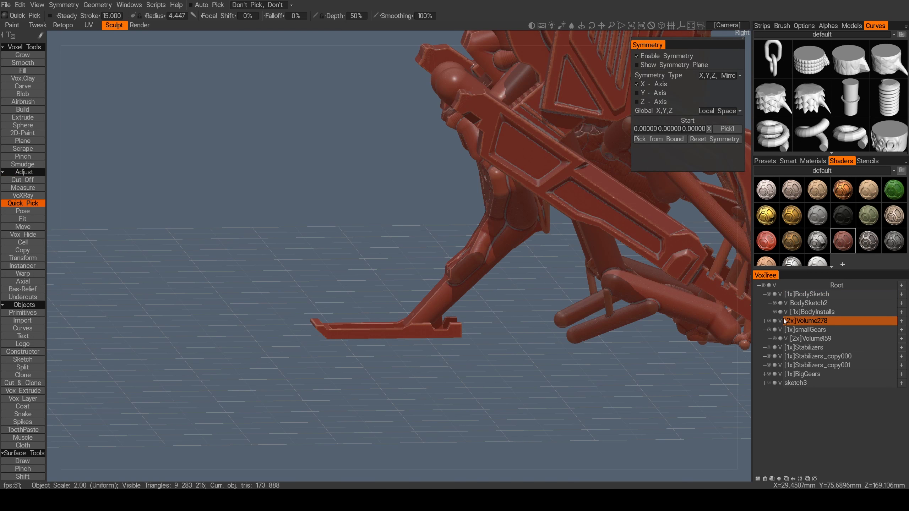
Step: Increase the foot frame's resolution to 4x and extrude a row of ribs across both side rails
key("space")
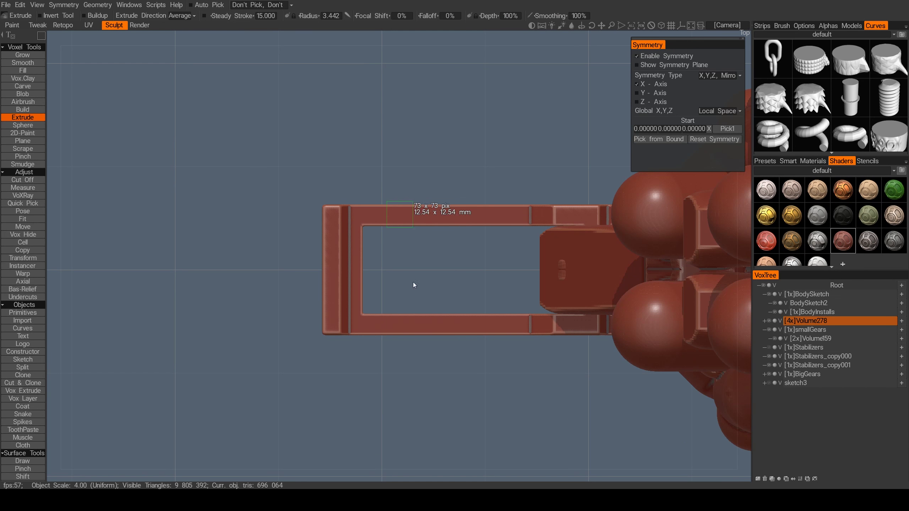
mouse_move(406, 193)
left_mouse_down()
mouse_move(412, 310)
mouse_move(434, 344)
left_mouse_up()
left_click_drag(439, 195, 446, 346)
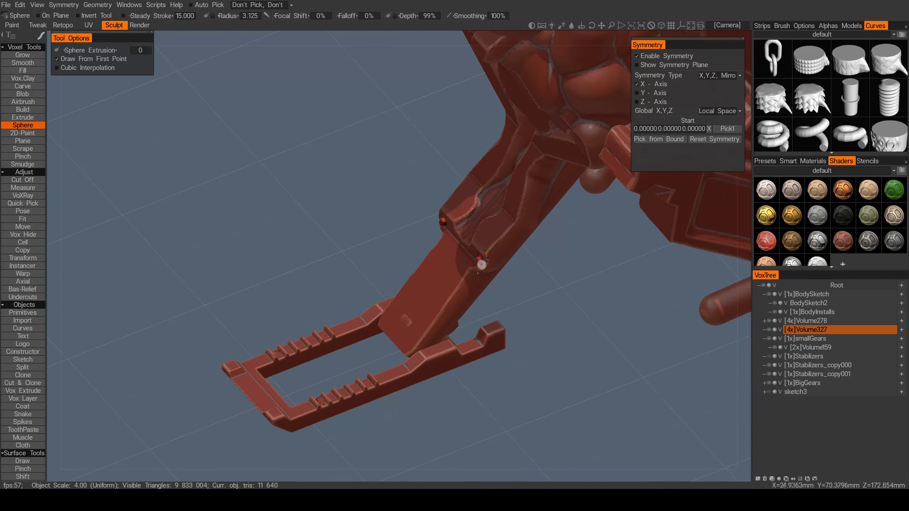
Step: Add thin mirrored struts from the lower front leg to the foot frame with Sphere and adjust their upper section with Pose
left_click(482, 267)
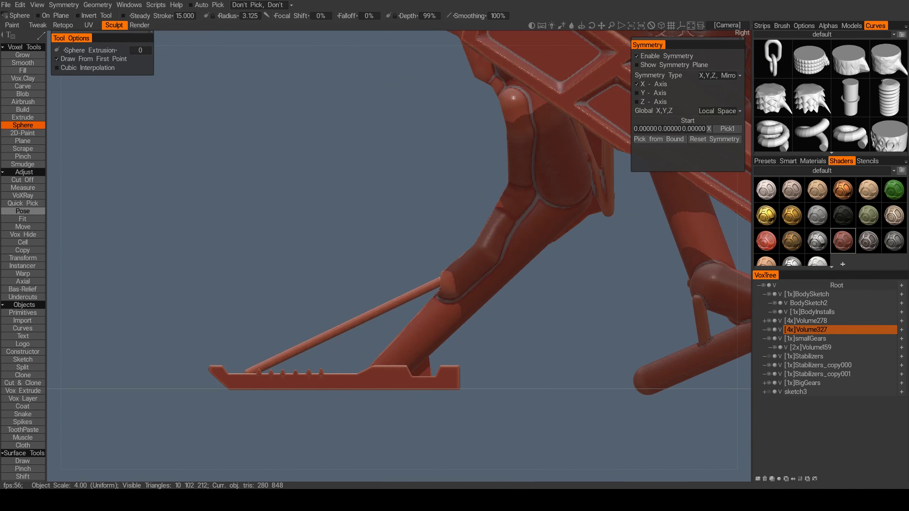
left_click(22, 211)
left_click_drag(375, 301, 437, 274)
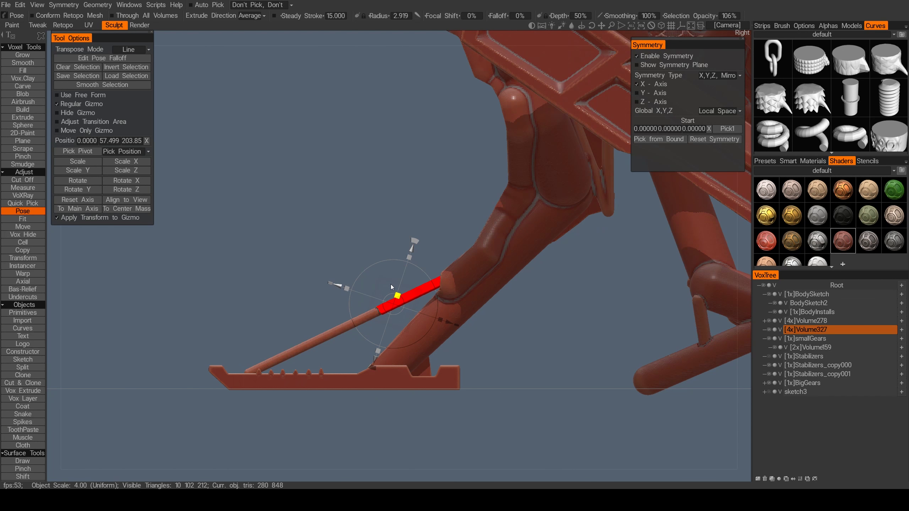
left_click_drag(403, 278, 457, 253)
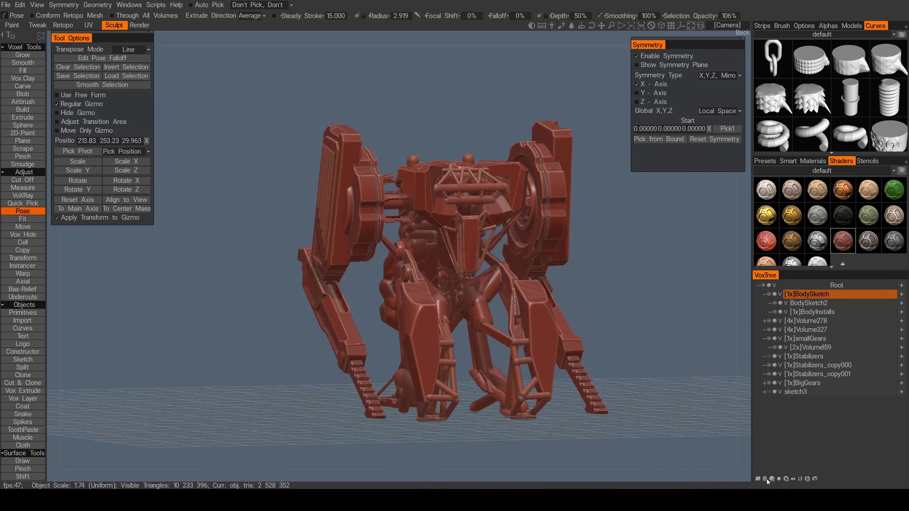
Step: Place a torus primitive at the arm in a new 2x volume and trim its outer side with a Cut Off rectangle about 25.3 × 146.7 mm
left_click(764, 479)
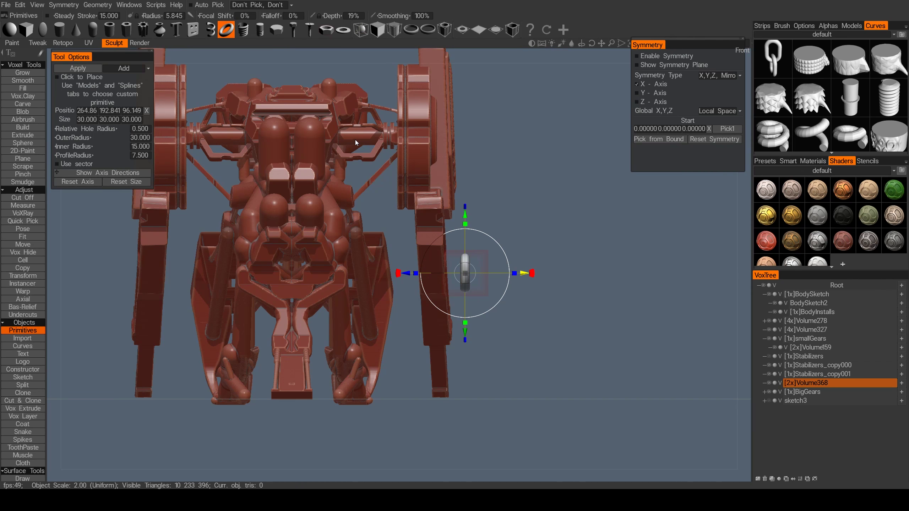
left_click_drag(522, 278, 486, 279)
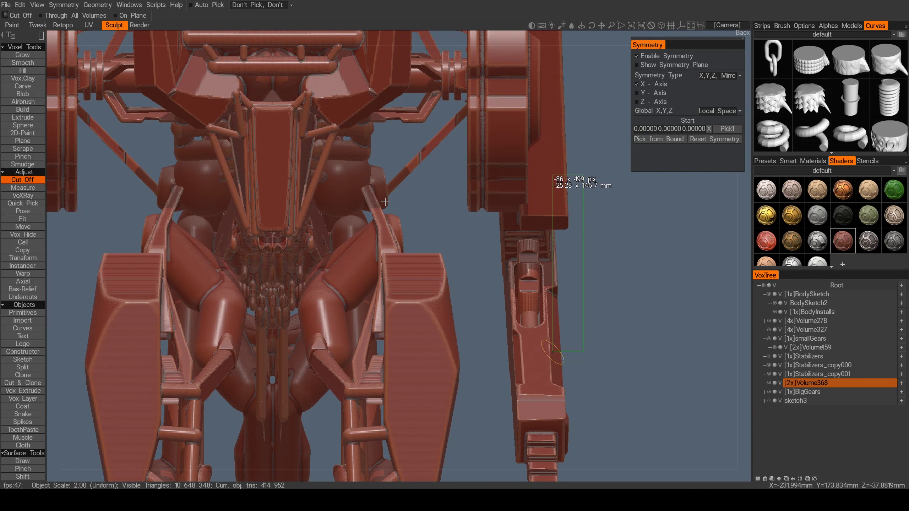
left_click_drag(486, 181, 525, 376)
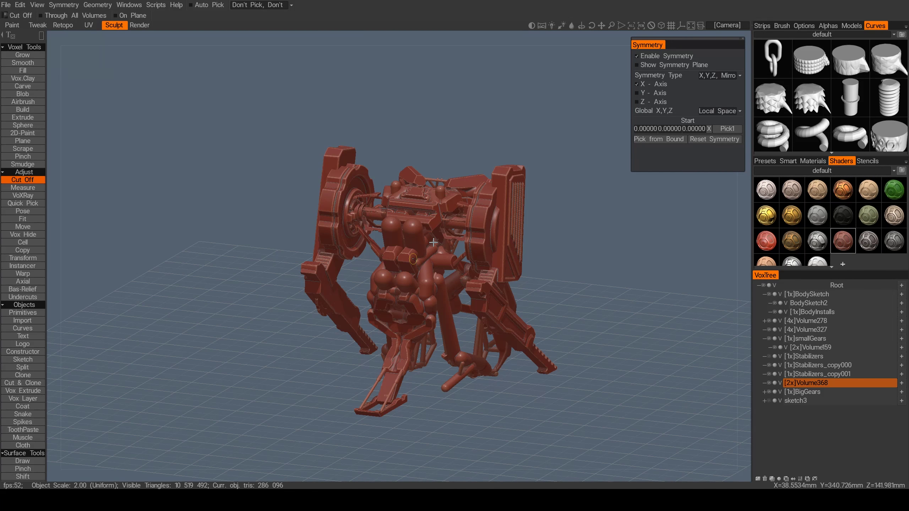
Step: Trim the rounded end of the rear lower strut on BodySketch2 with Cut Off in side view
key("KP_4")
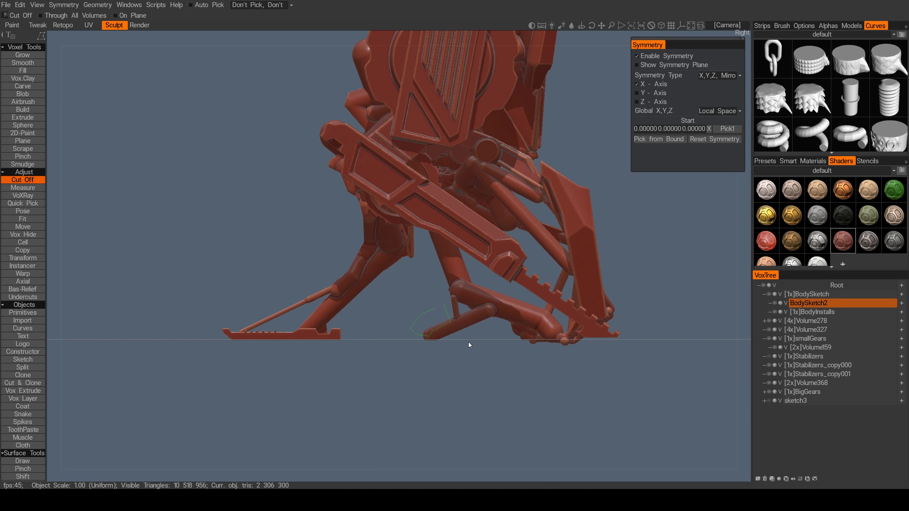
middle_click_drag(469, 342, 538, 317)
middle_click_drag(395, 374, 343, 325)
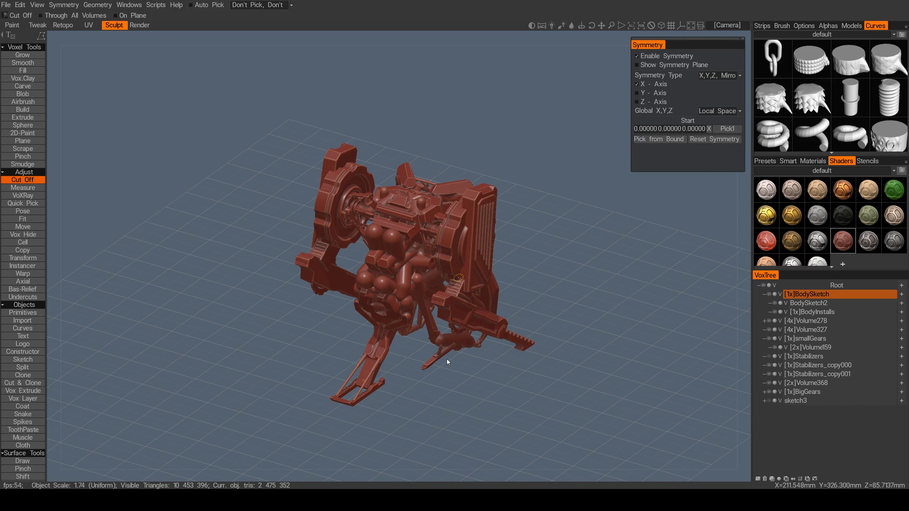
left_click_drag(446, 360, 512, 242, "alt")
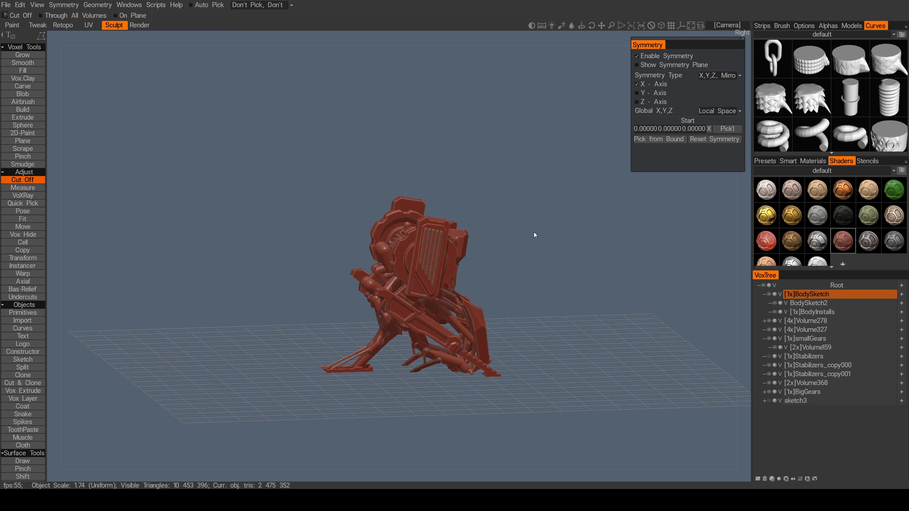
Step: Create a new volume with a tilted box beam about 103 × 58.5 × 1249.2 mm above the body, at a scale of 0.57
left_click(756, 479)
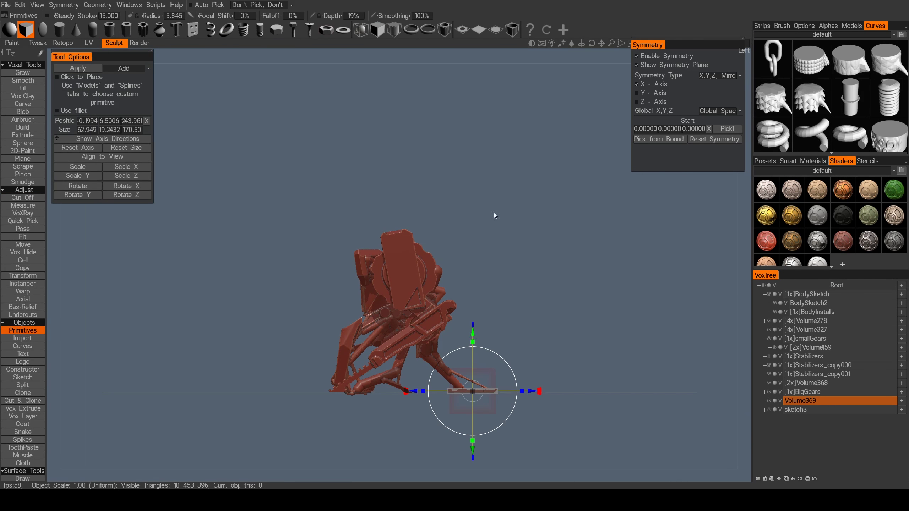
left_click_drag(472, 335, 476, 238)
left_click_drag(531, 219, 494, 258)
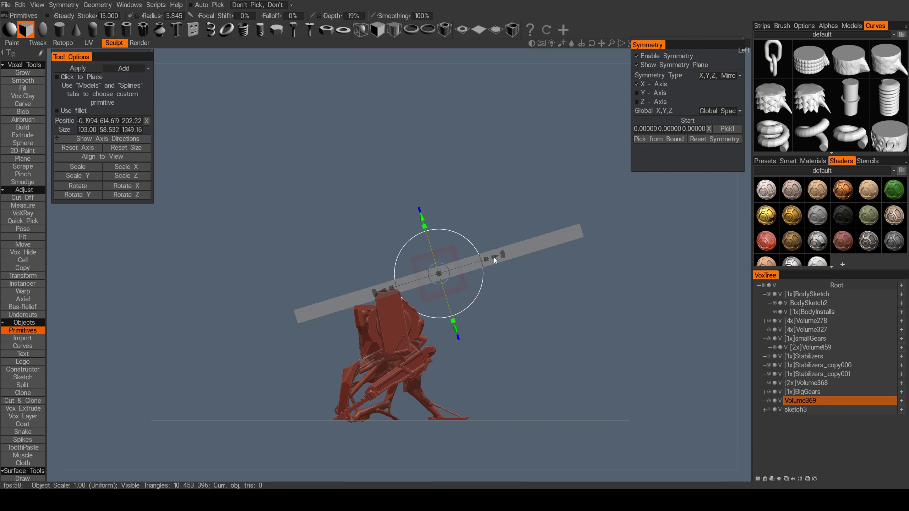
key("Return")
type("0.57")
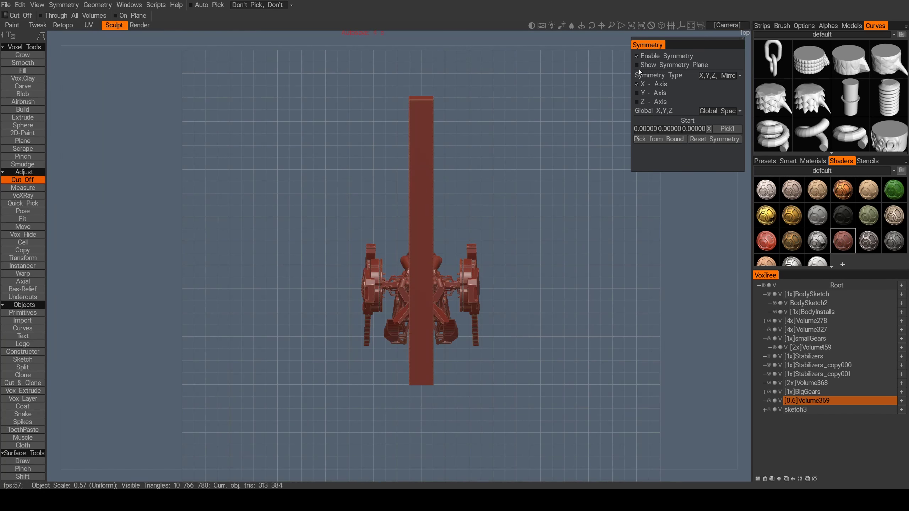
key("Return")
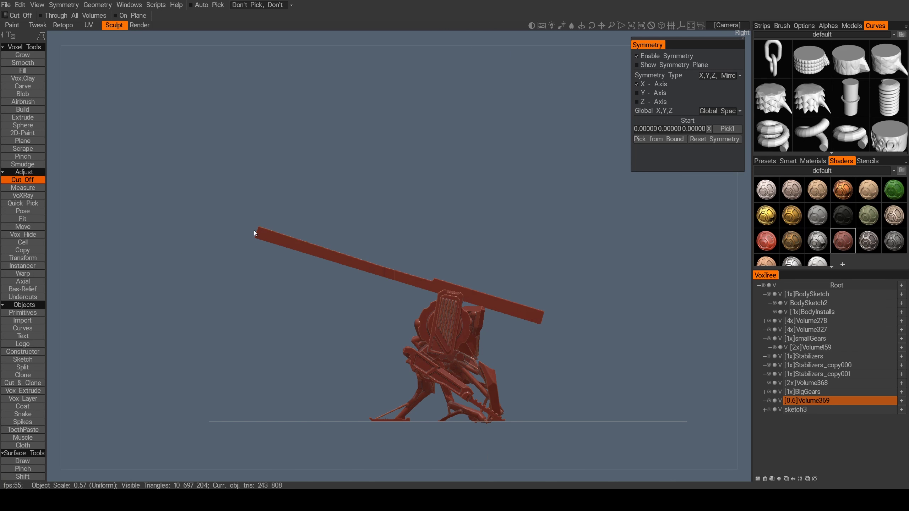
Step: Shape the long beam into a gun barrel with Cut Off, narrowing its front section and bevelling the muzzle end
left_click_drag(257, 235, 445, 315, "shift")
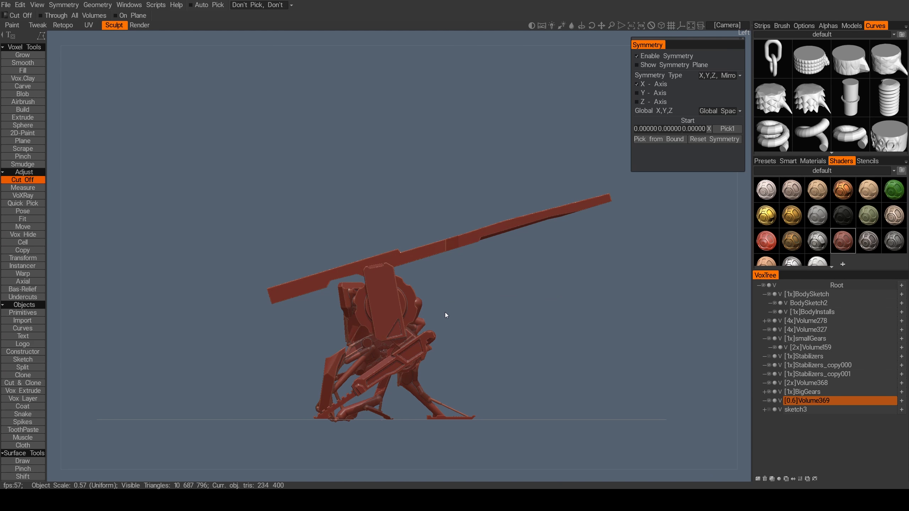
middle_click_drag(445, 313, 407, 273)
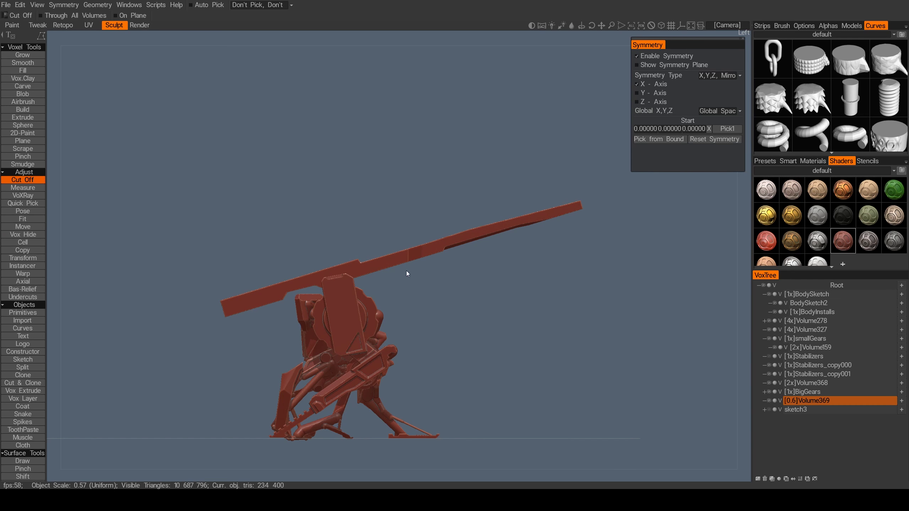
left_click_drag(406, 270, 462, 297, "shift")
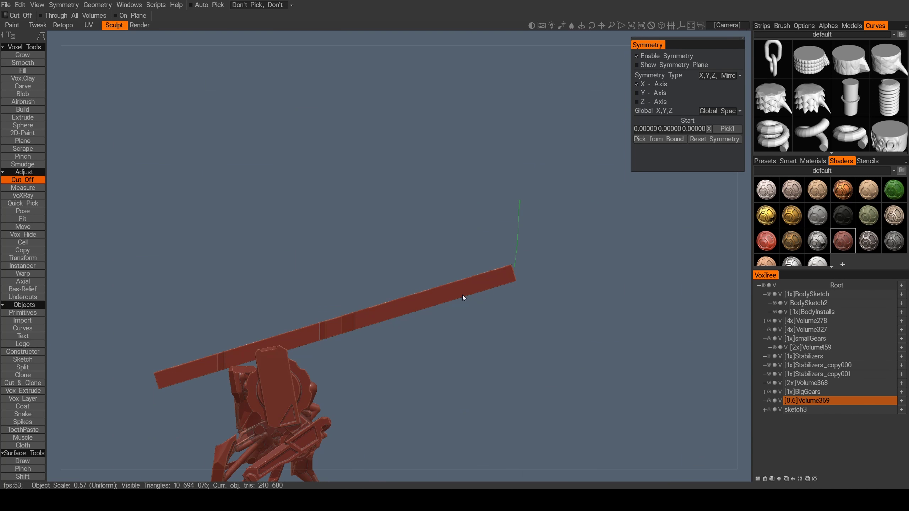
middle_click_drag(463, 297, 513, 270)
scroll(515, 237, "up", 4)
Step: Carve a row of angular recessed panels along the side of the barrel's front half with Extrude
key("space")
left_click_drag(506, 252, 409, 284)
middle_click_drag(409, 284, 369, 295)
left_click_drag(547, 242, 477, 263)
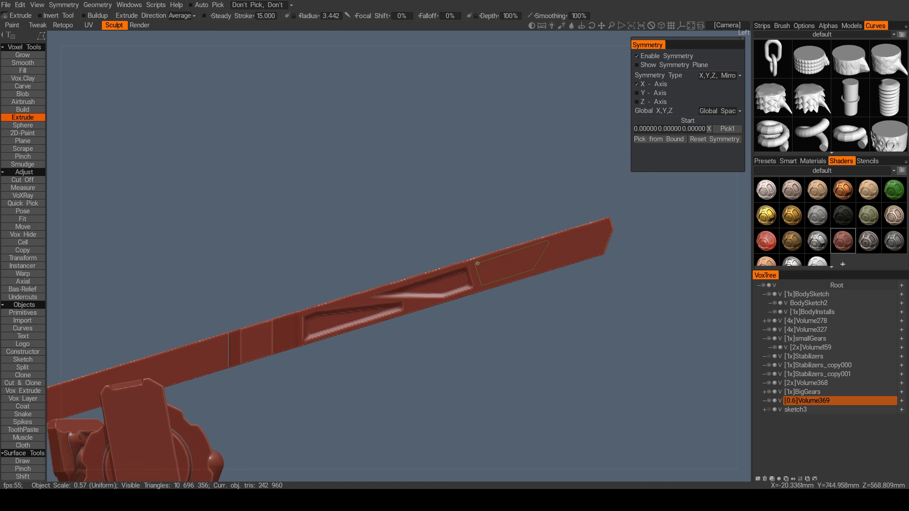
left_click_drag(477, 172, 358, 215)
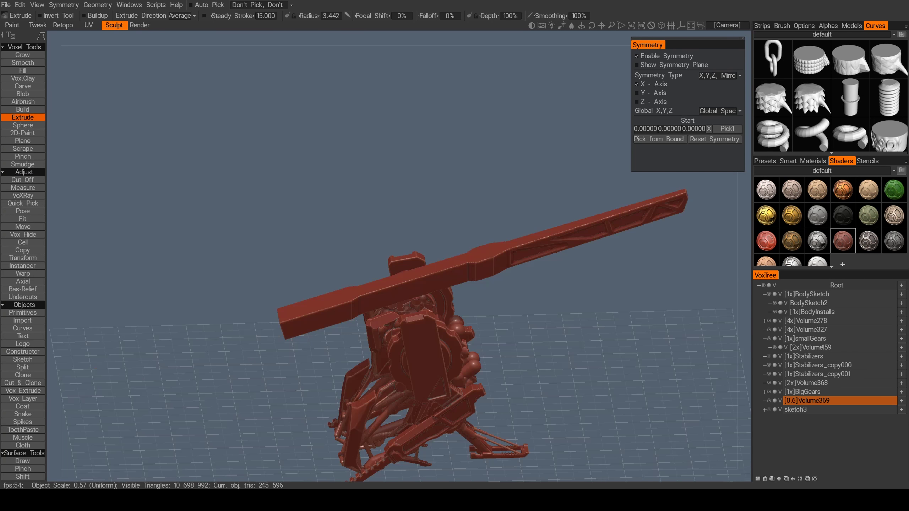
Step: Add box primitives for the gun's rear housing and top slab, and shape a thin rail about 29.5 × 13.6 × 792.2 mm under the barrel
key("space")
left_click(470, 254)
left_click_drag(470, 254, 664, 188)
scroll(530, 274, "up", 3)
left_click_drag(529, 274, 558, 304)
left_click_drag(573, 340, 522, 242)
left_click(78, 68)
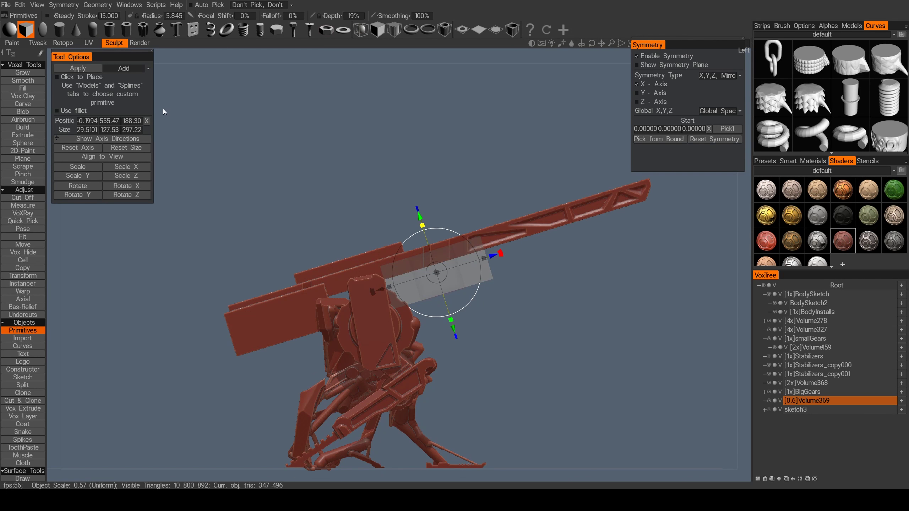
left_click_drag(423, 228, 416, 214)
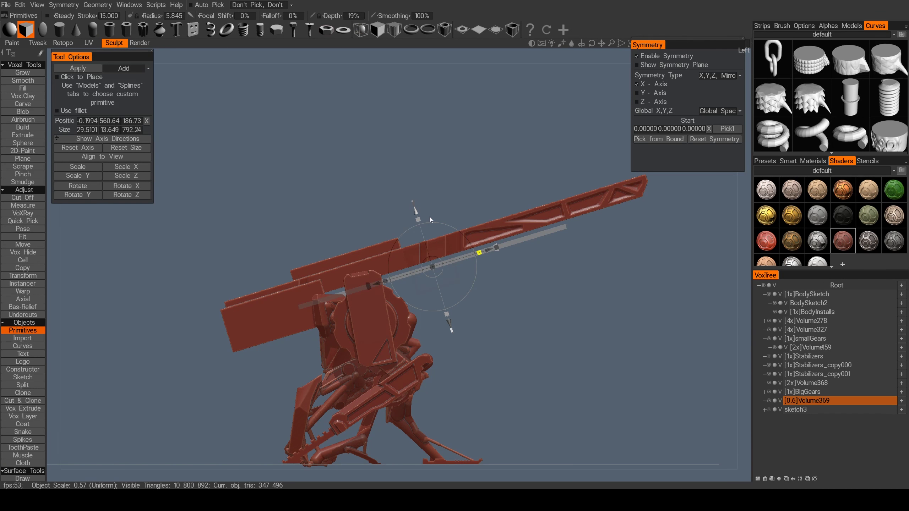
Step: Increase the gun's resolution to 1x and bevel the ends of its rear housing and top slab with Cut Off
key("space")
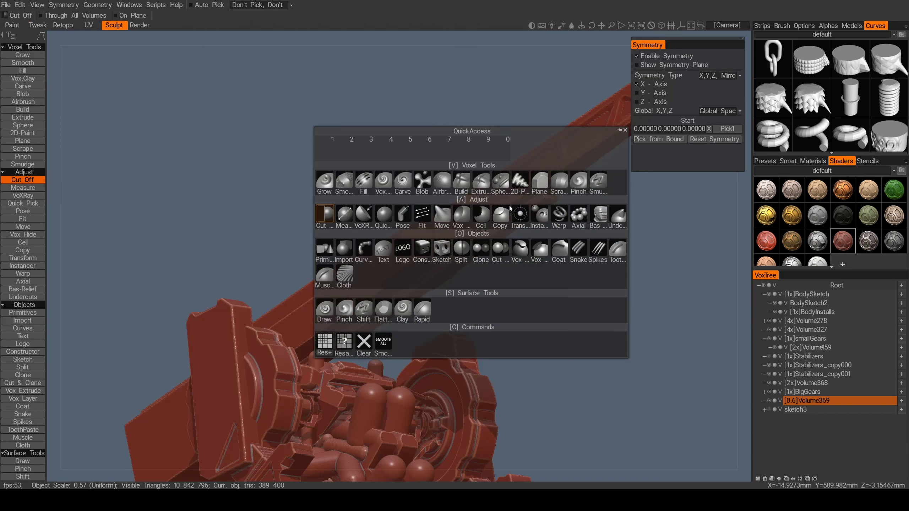
left_click(326, 247)
scroll(444, 190, "up", 5)
scroll(420, 207, "up", 3)
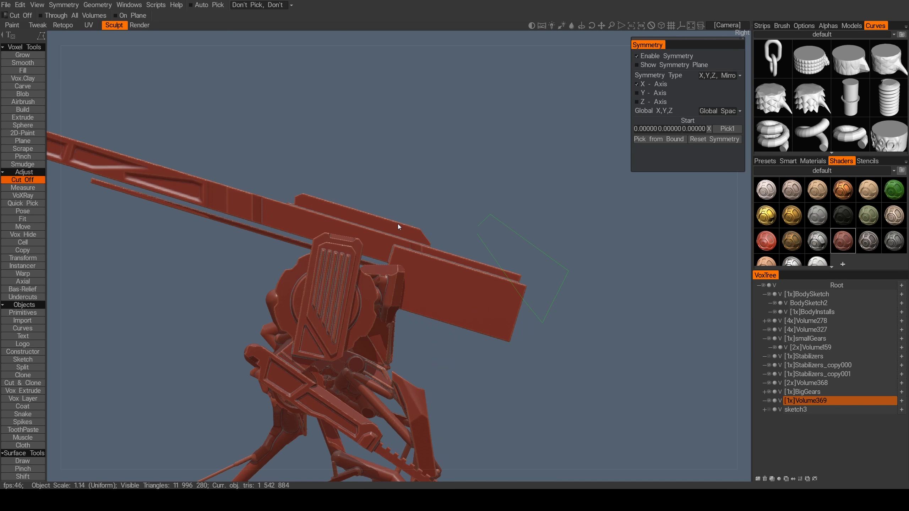
middle_click_drag(398, 223, 392, 197)
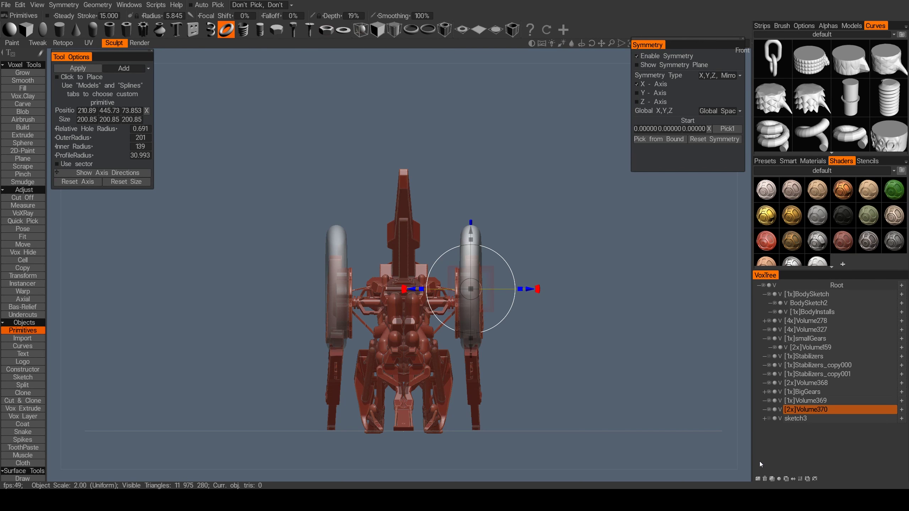
Step: Move the mirrored torus of about 201 mm outer radius inward and trim its side with a Cut Off rectangle about 75.7 × 269.9 mm
left_click_drag(537, 289, 523, 290)
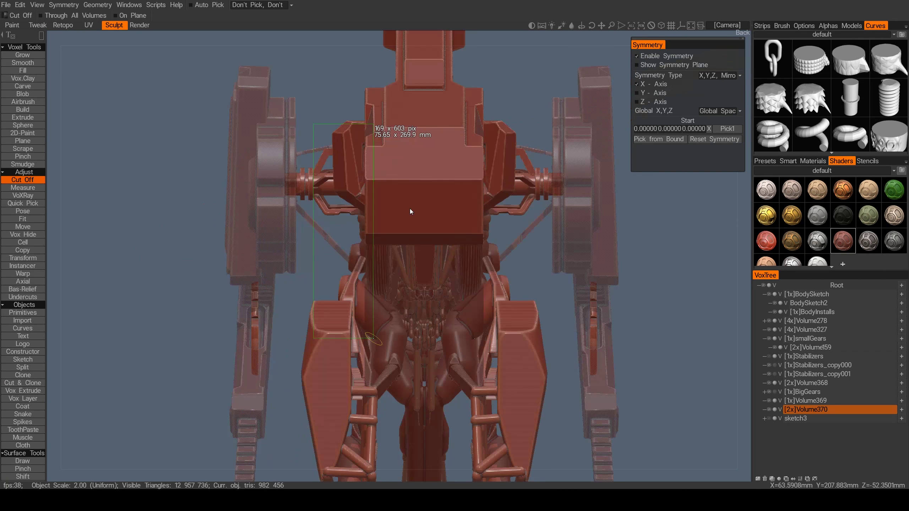
left_click_drag(409, 129, 382, 343)
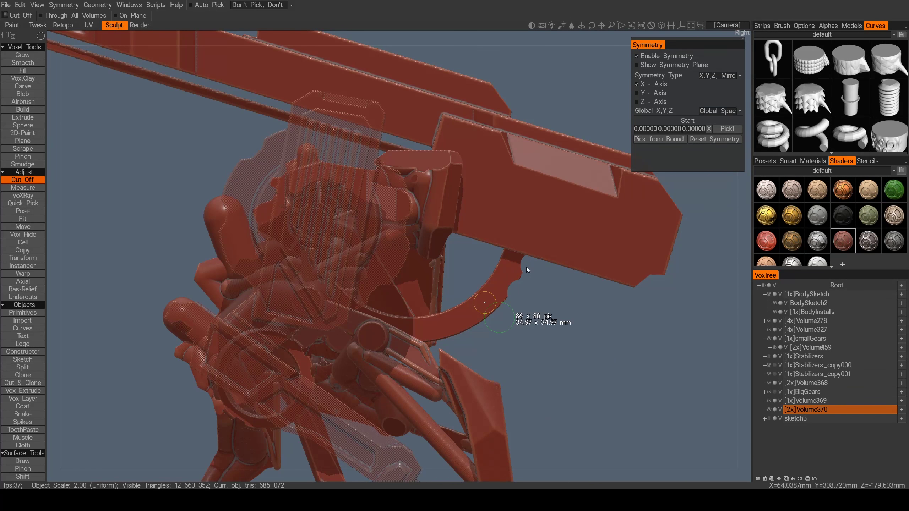
Step: Cut a row of circular notches about 35 mm across into the outer edge of the arc under the gun, and undo the last cut
left_click(485, 302)
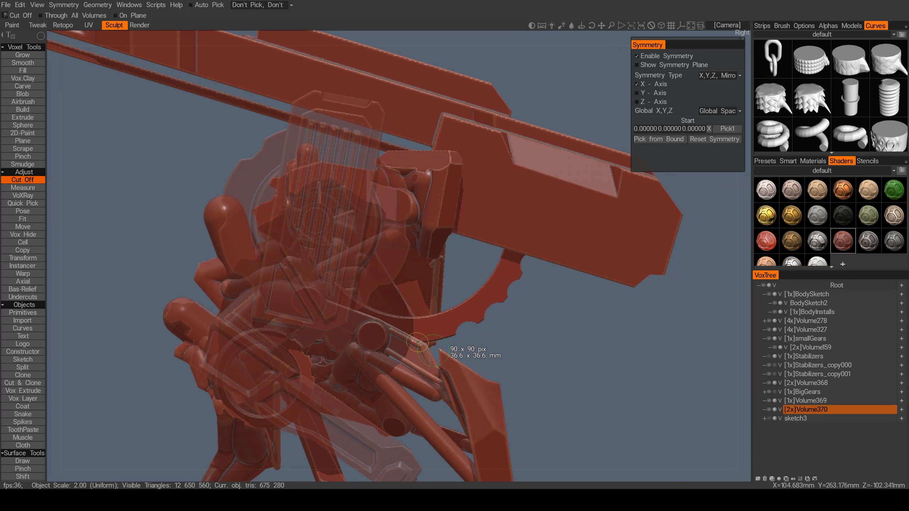
left_click(416, 342)
middle_click_drag(417, 342, 453, 326)
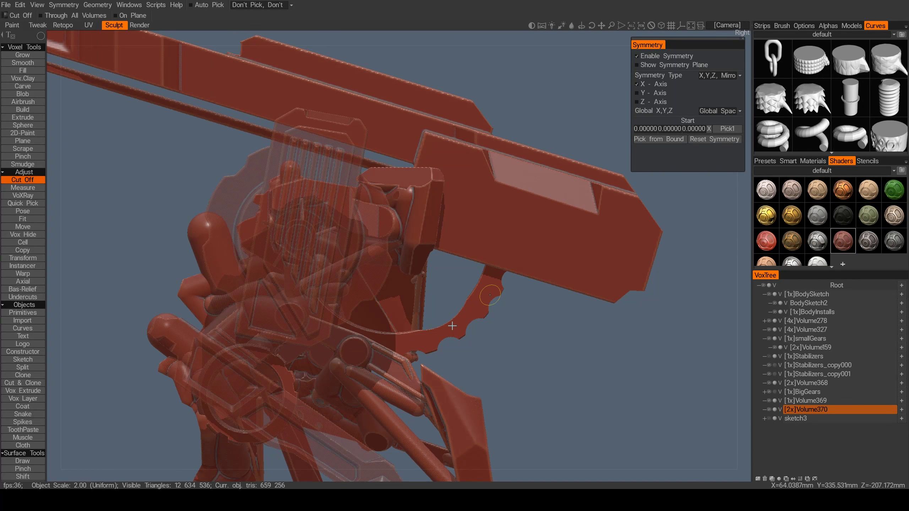
key("ctrl+z")
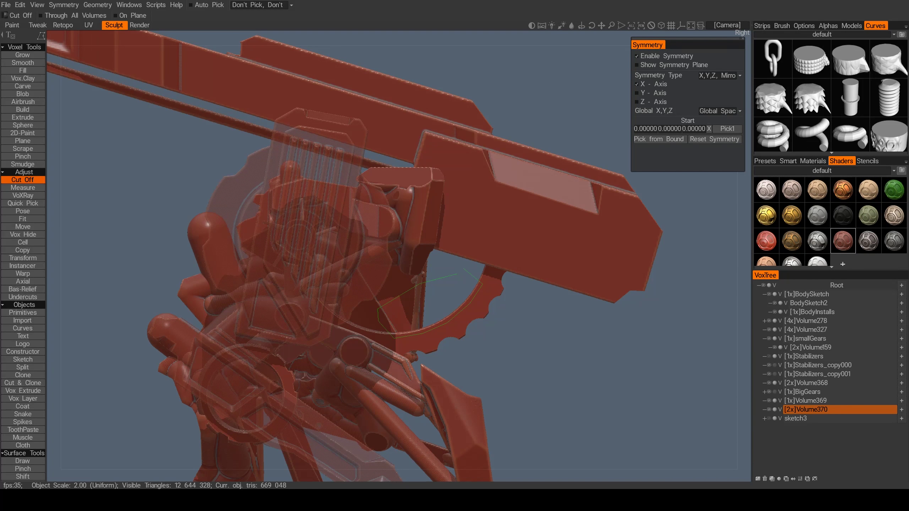
scroll(457, 274, "down", 6)
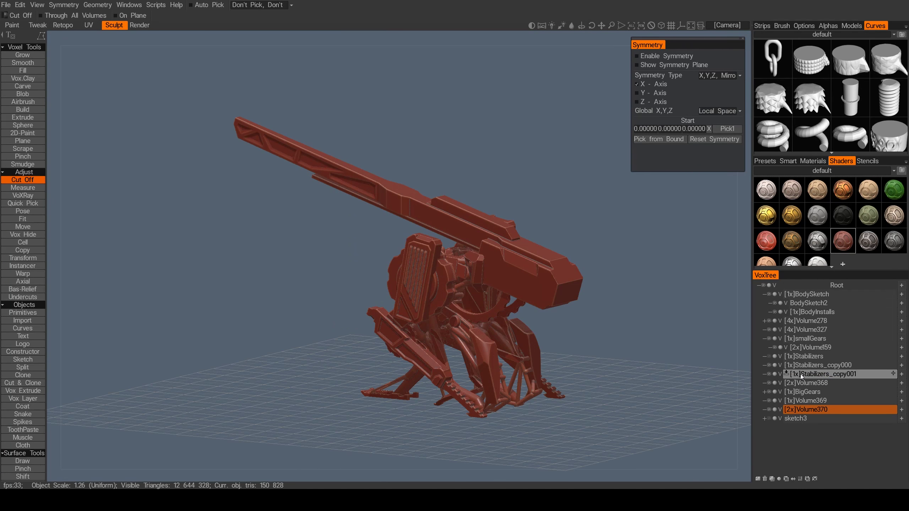
Step: Switch Stabilizers_copy001 to global space and create its mirrored copy across the X axis
left_click(800, 374)
right_click(805, 373)
left_click(815, 367)
left_click_drag(558, 287, 616, 266)
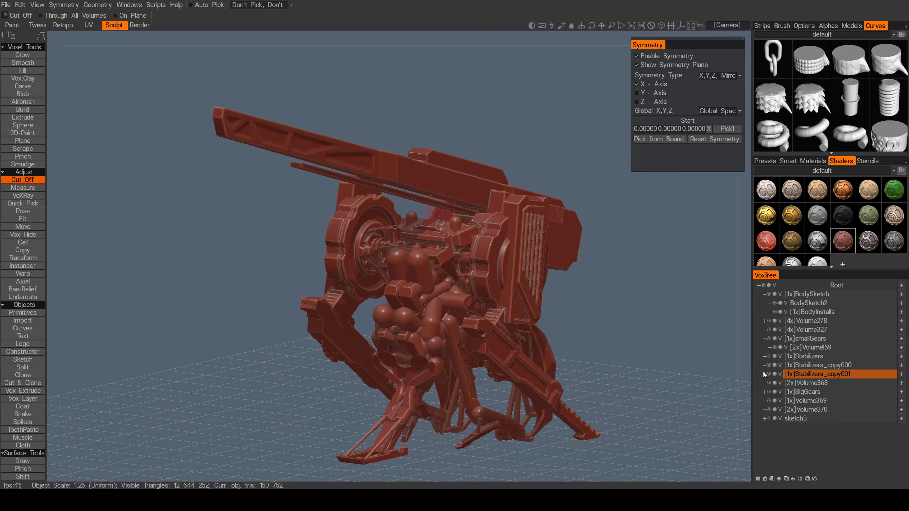
right_click(768, 374)
left_click(802, 364)
key("Return")
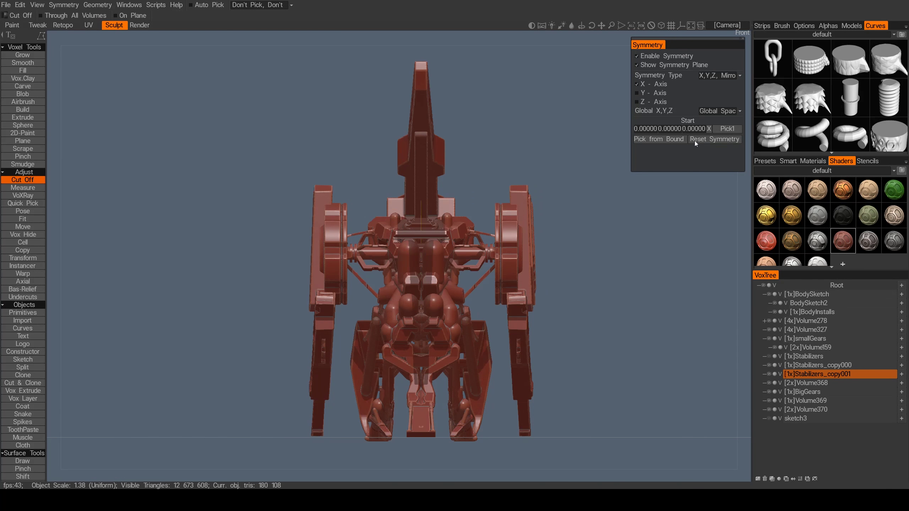
left_click(789, 478)
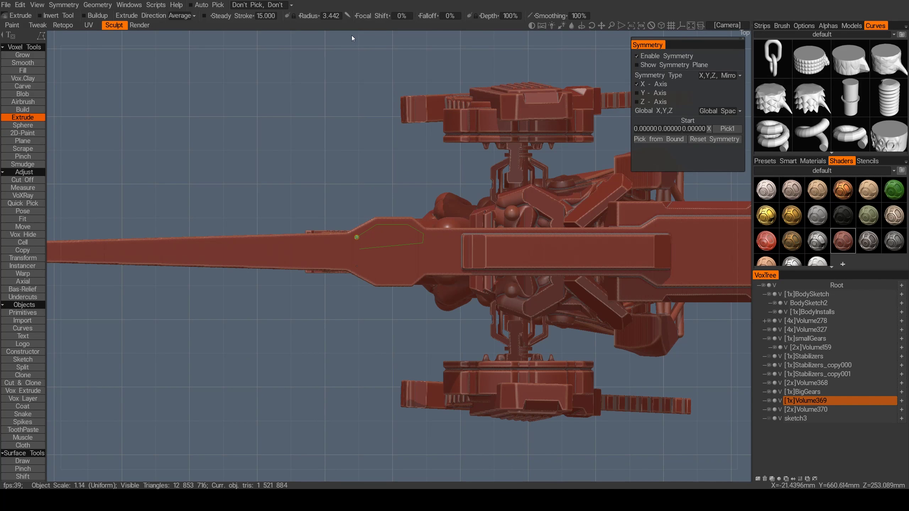
Step: Set the Extrude radius to 28.618 and depth to 21%, and outline a panel on top of the barrel's widened collar
right_click_drag(424, 237, 447, 247)
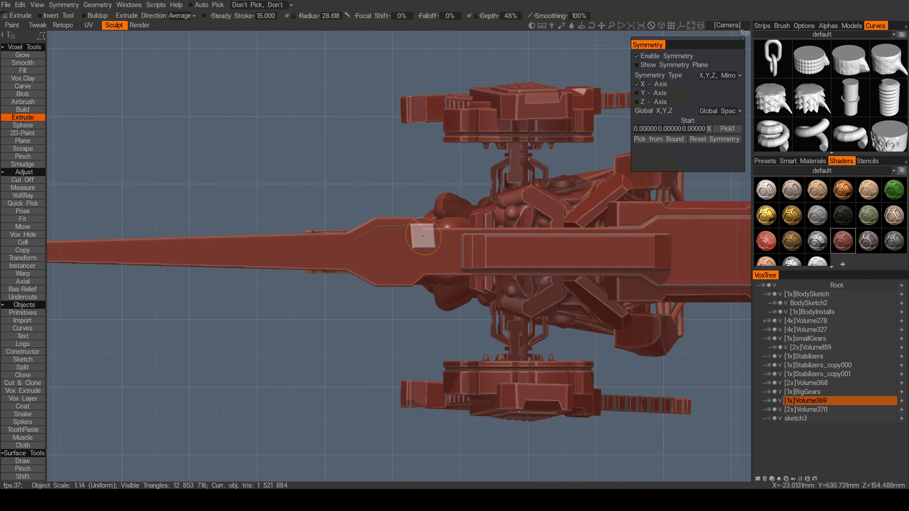
mouse_move(354, 240)
left_mouse_down()
mouse_move(376, 257)
mouse_move(355, 252)
left_mouse_up()
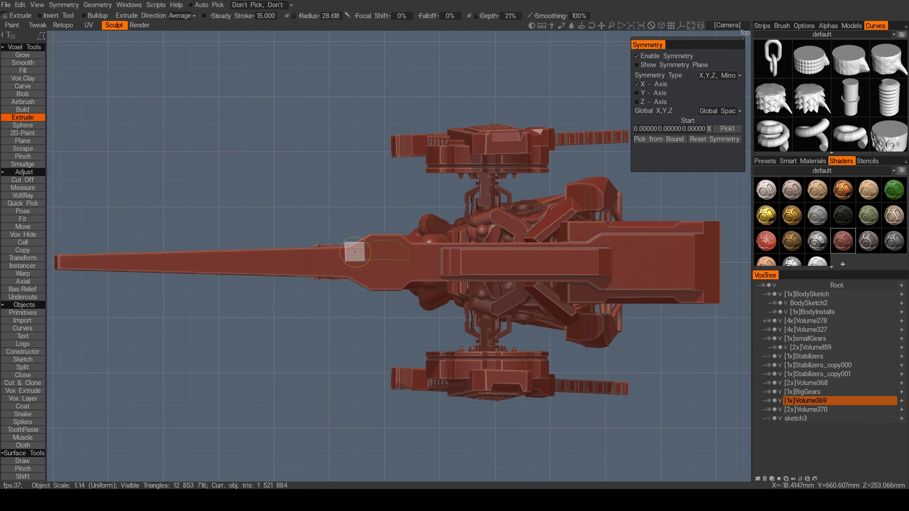
middle_click_drag(356, 252, 412, 222)
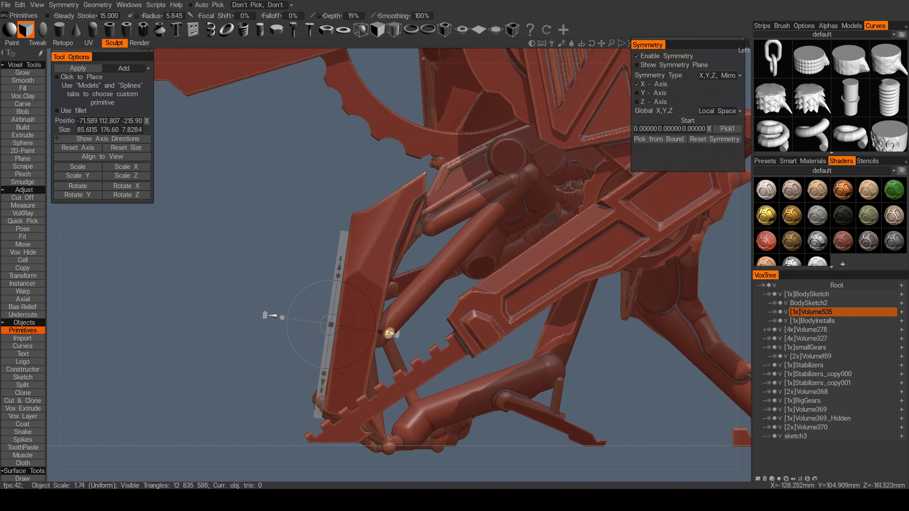
Step: Place a box plate about 85.6 × 176.6 × 7.8 mm behind the lower leg, and extrude outlined areas on the plate and BodySketch2
middle_click_drag(386, 332, 387, 337)
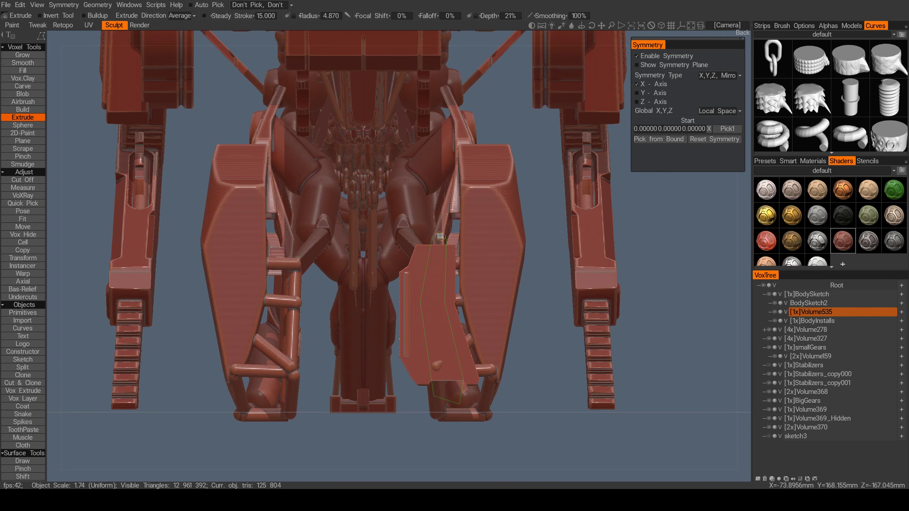
left_click(440, 237)
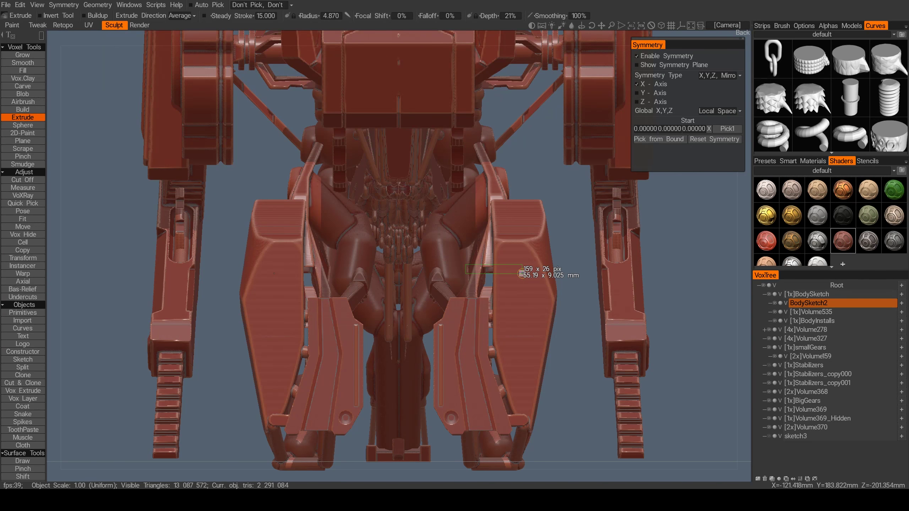
left_click_drag(521, 273, 521, 274)
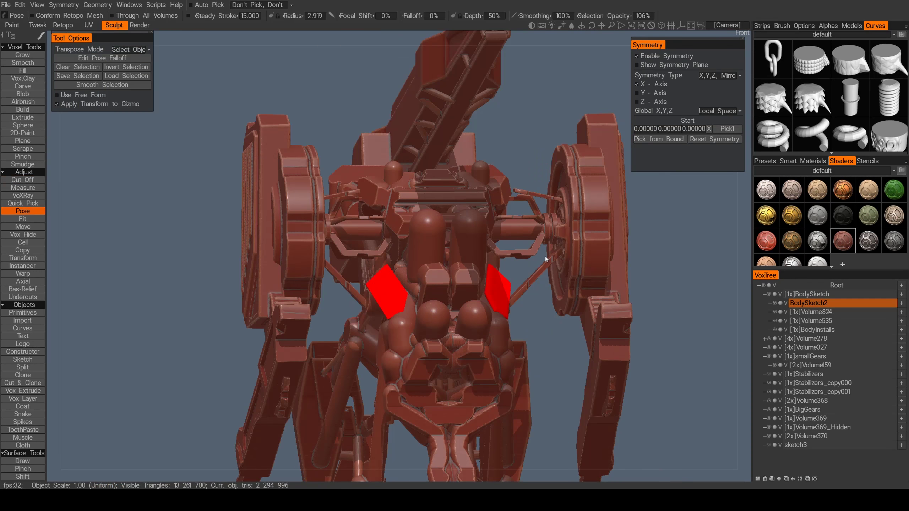
Step: Move Volume824 out of BodySketch2 to the root level of the volume tree
left_click_drag(823, 312, 859, 286)
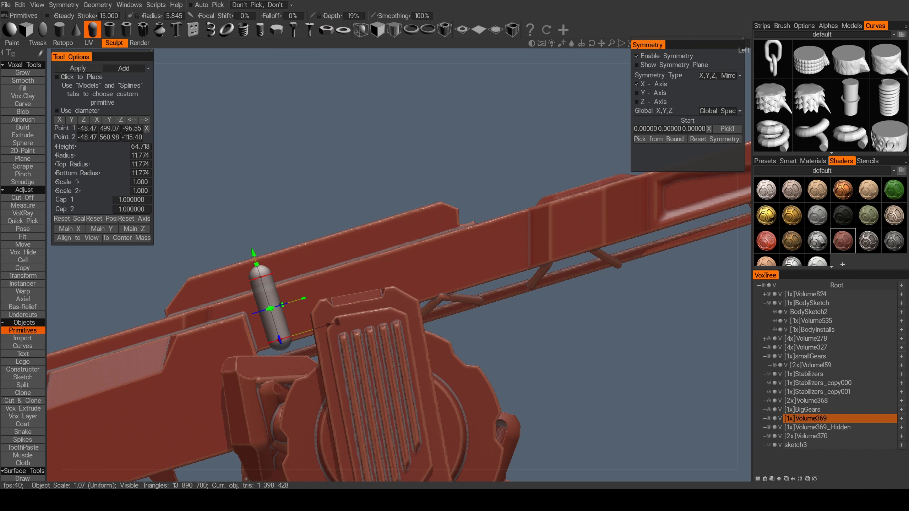
Step: Add a row of nine capsules, height 64.718 and radius 11.774, along the gun's side and run a straight Sphere-brush rod across them
left_click_drag(334, 323, 530, 264)
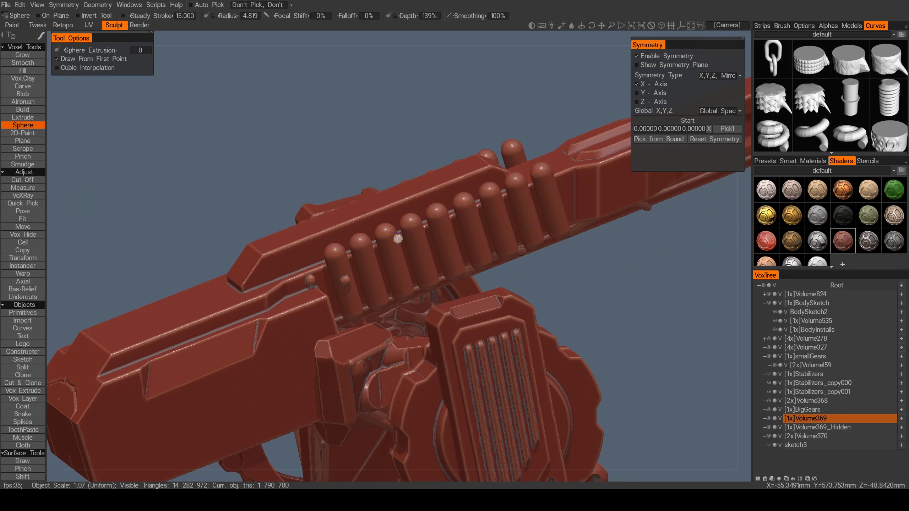
left_click(343, 279, "shift")
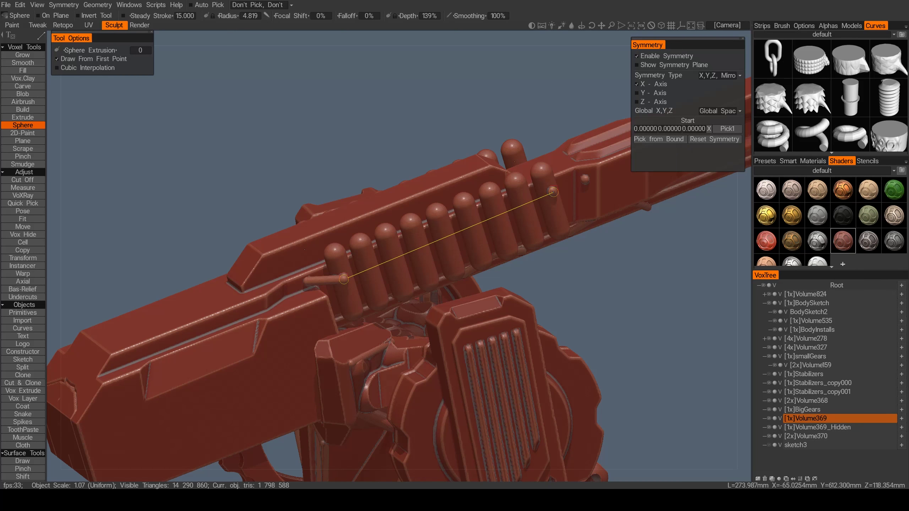
left_click(553, 192, "shift")
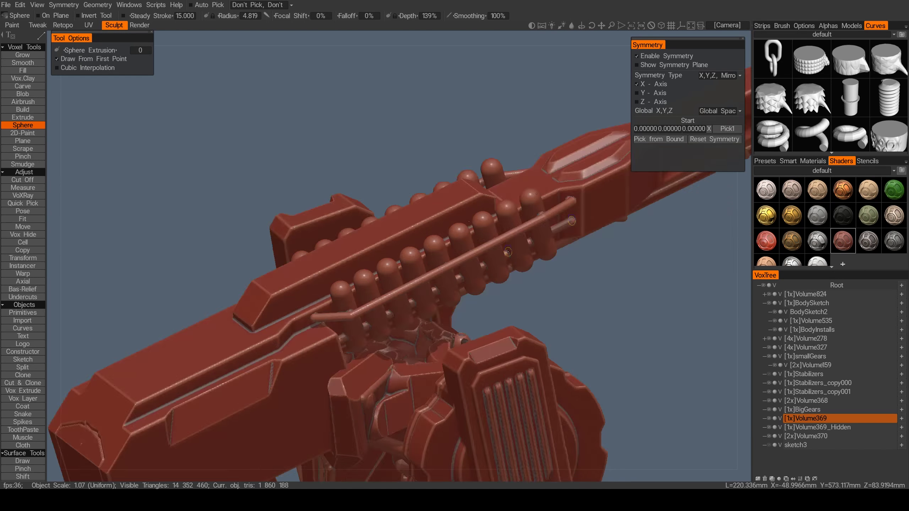
Step: Outline a thin strip across the gun's capsules with the Extrude brush at radius 4.870 and depth 128%
key("e")
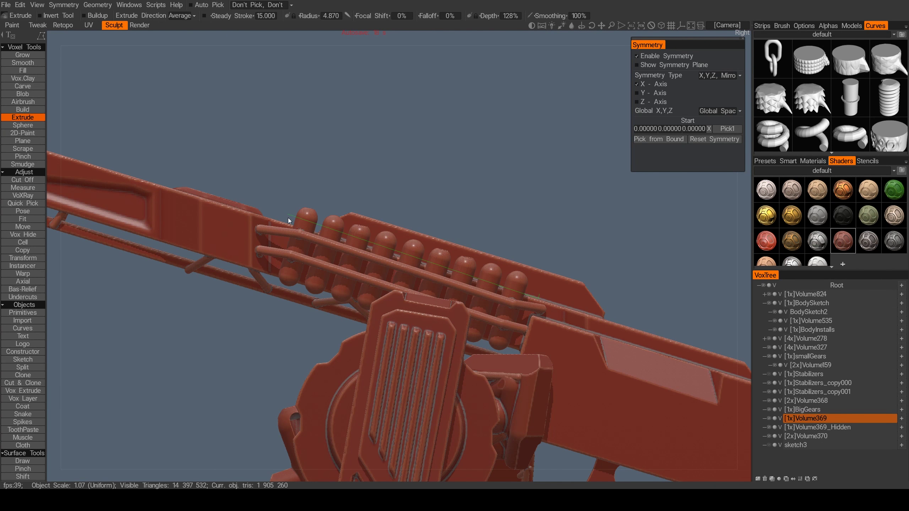
scroll(380, 192, "down", 8)
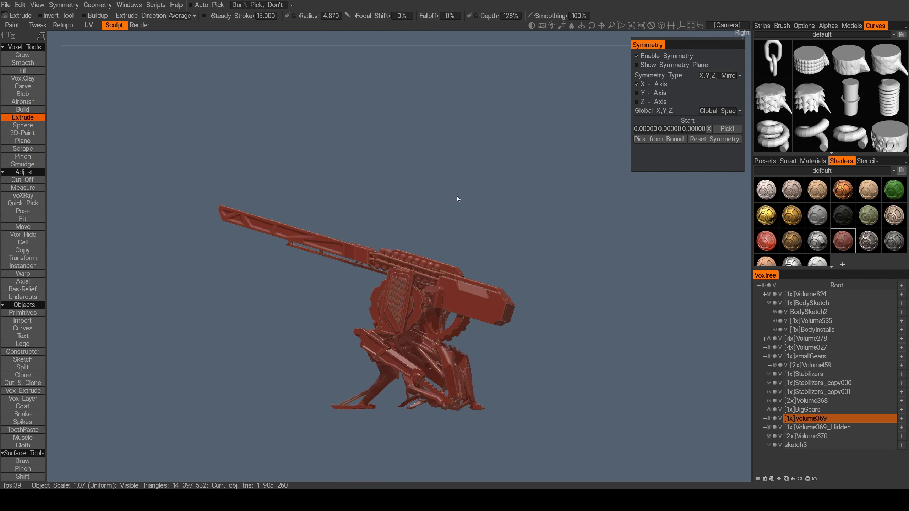
scroll(504, 258, "up", 2)
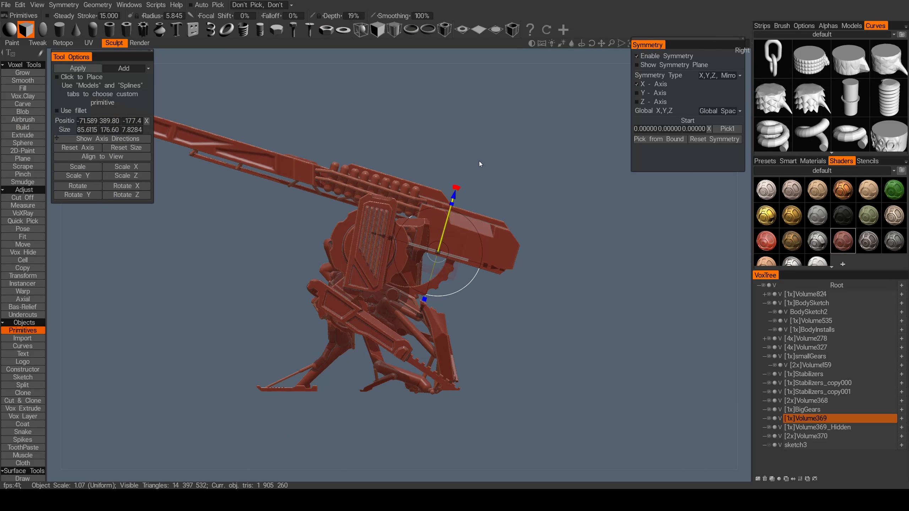